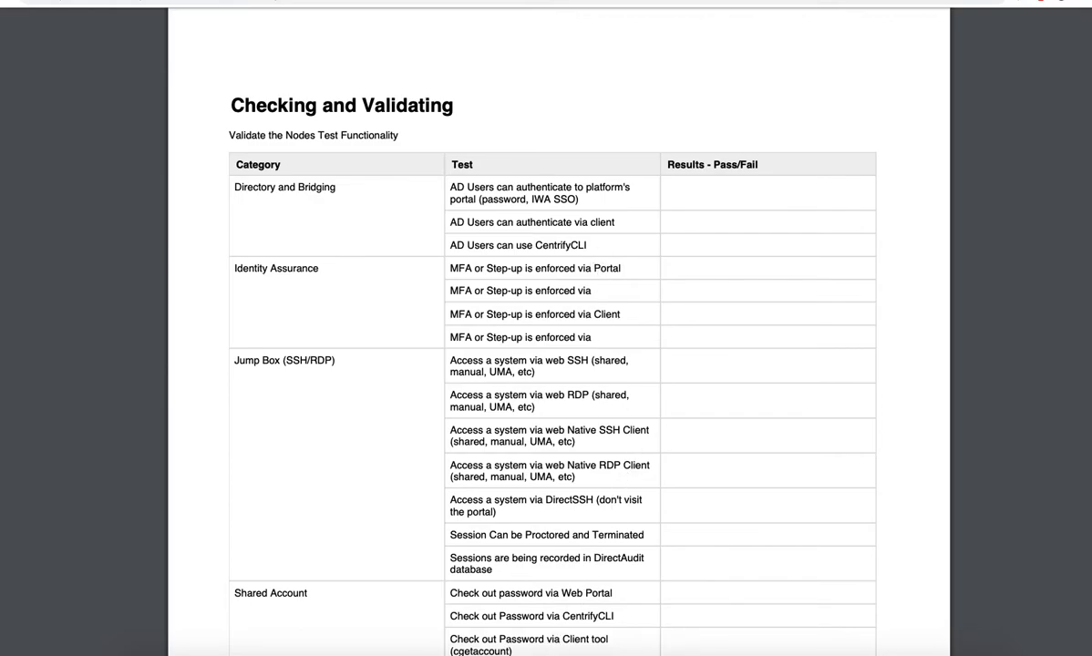
# Switch to the remote desktop session, restart Chrome on the member2 machine and load vault.centrify.vms/my using the existing Windows login.
pyautogui.click(435, 649)
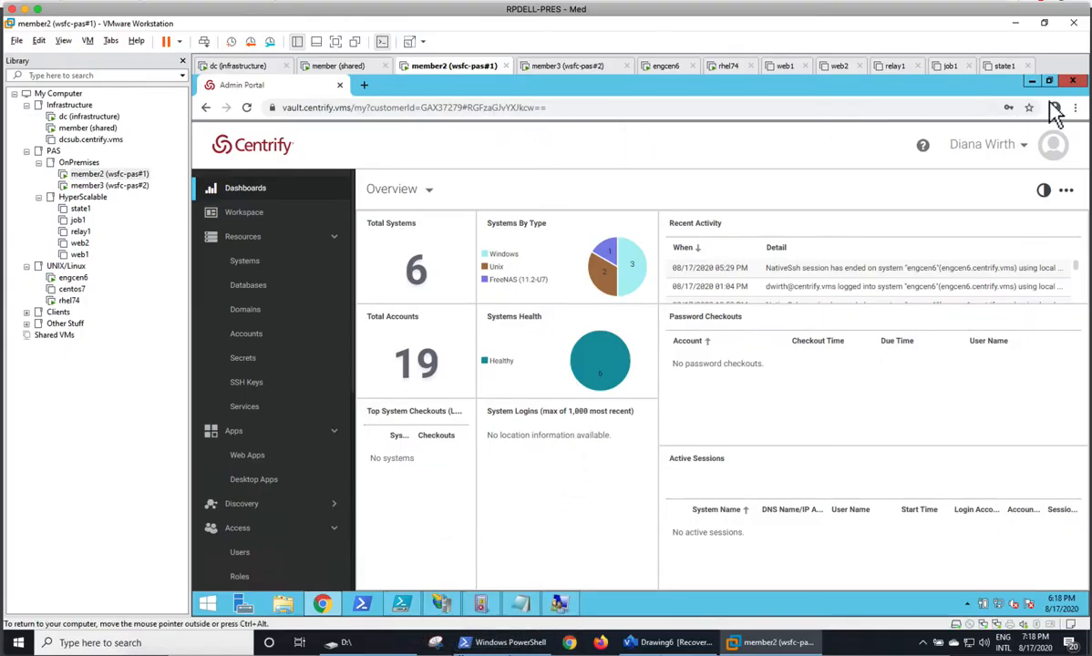
pyautogui.click(1073, 82)
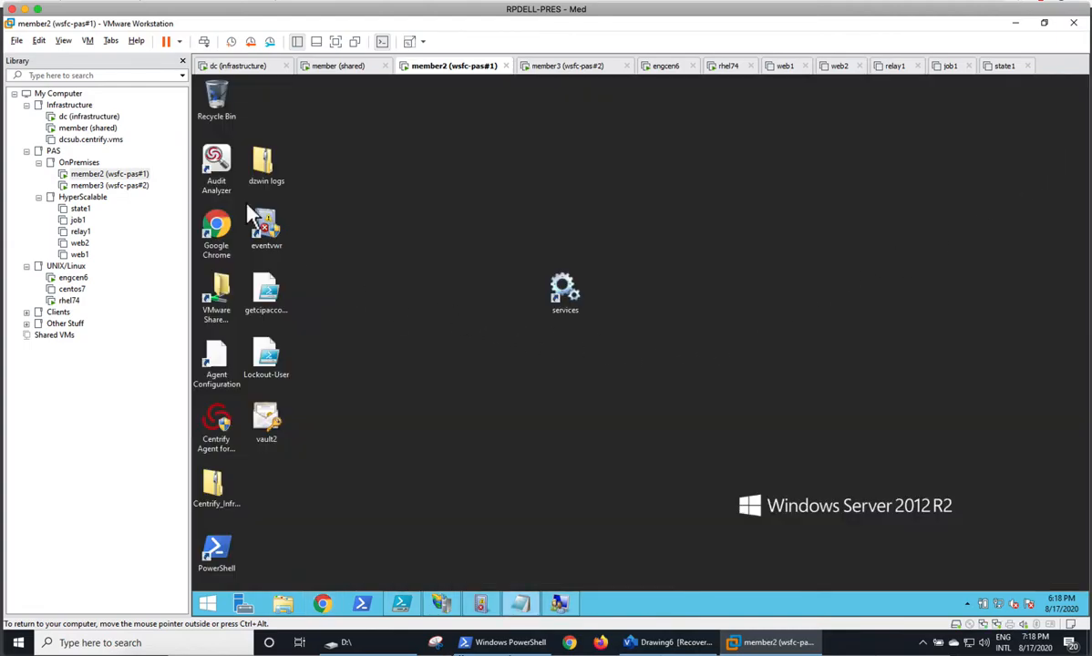
pyautogui.doubleClick(218, 239)
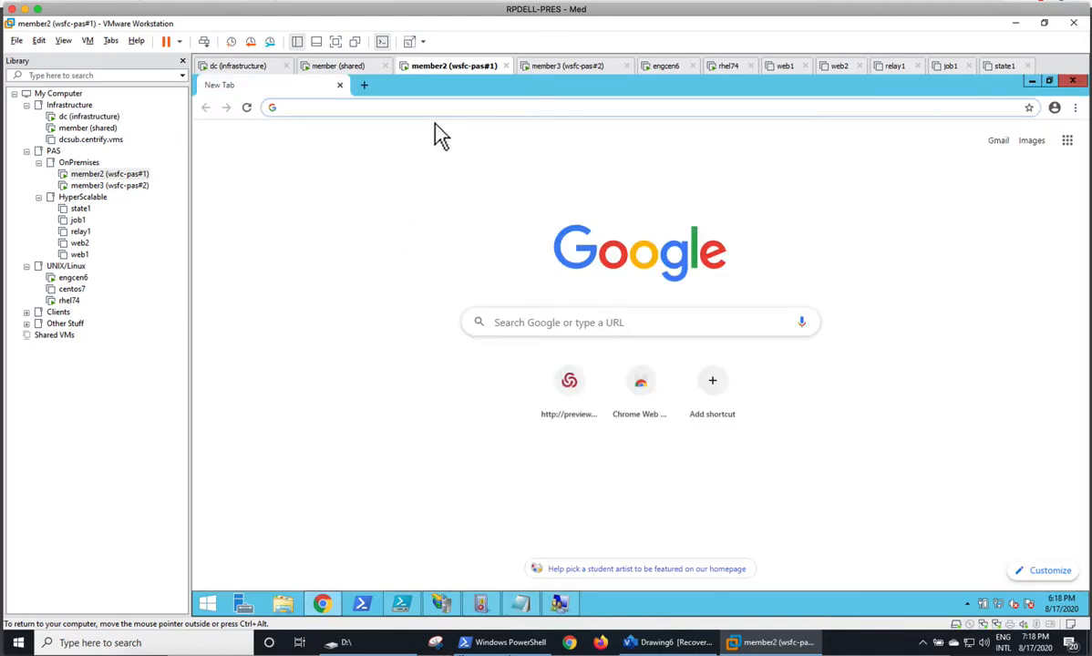
pyautogui.write('vault.centrify.vms/my')
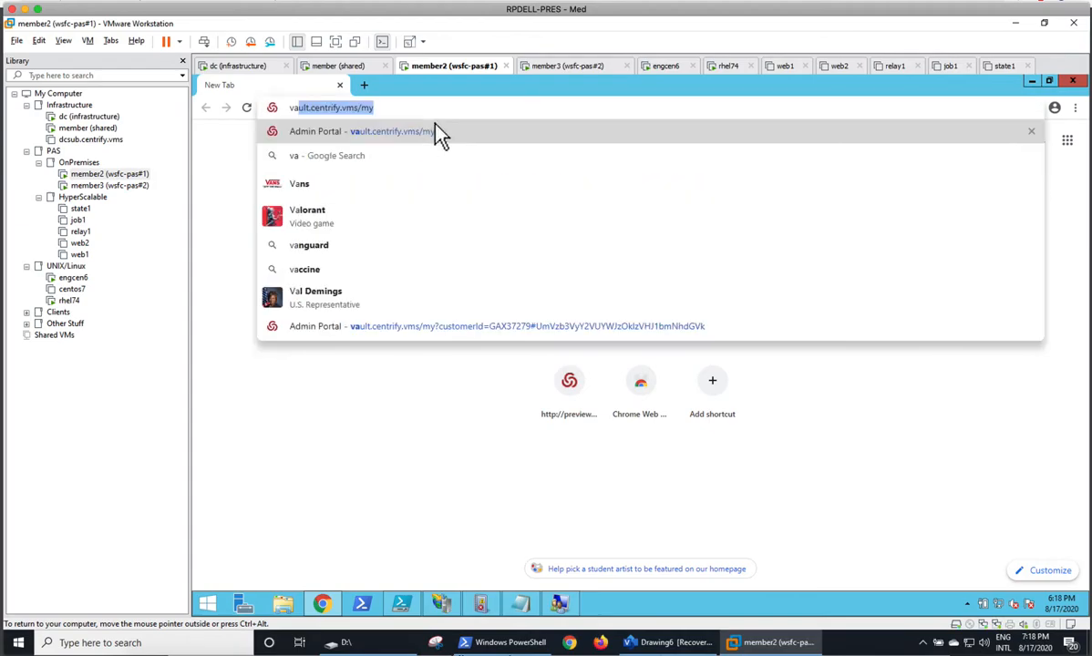
pyautogui.press('Return')
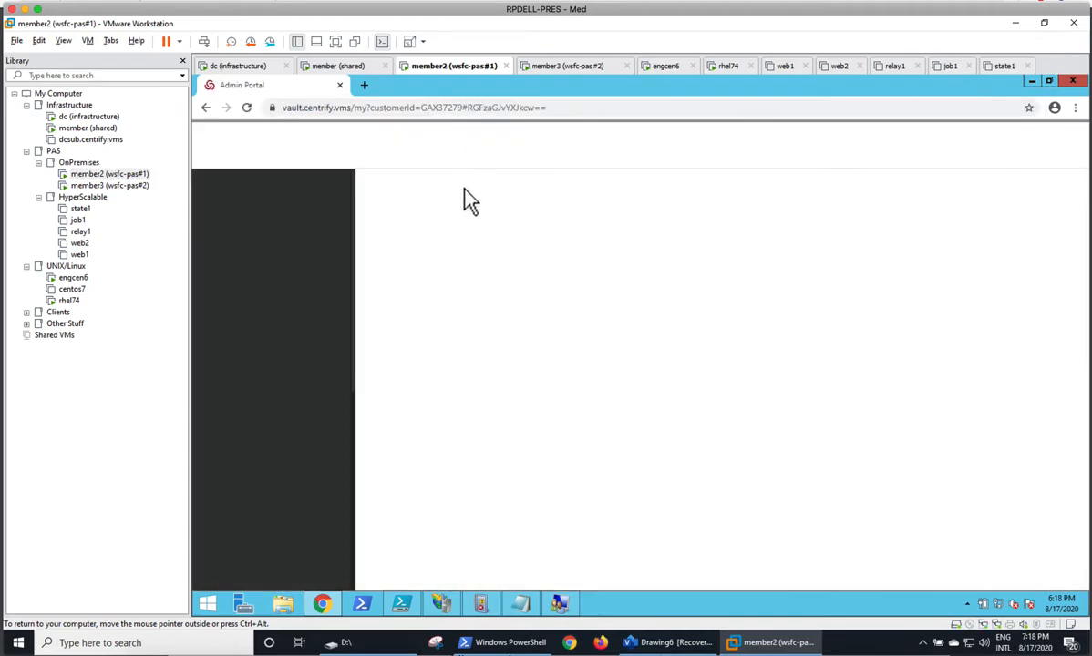
pyautogui.click(983, 148)
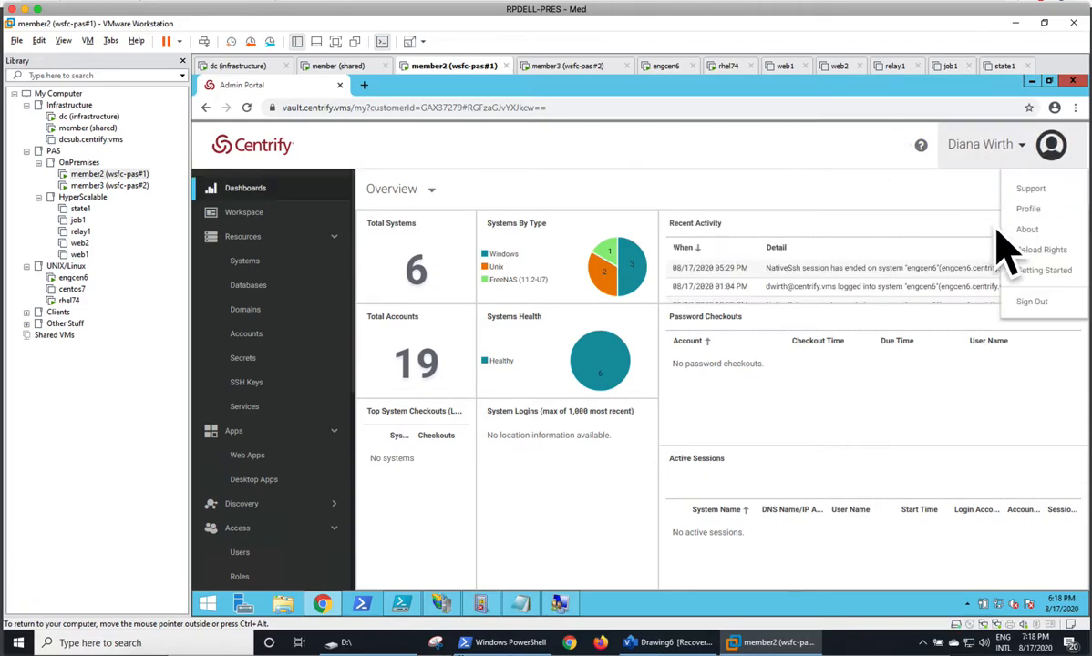
# Open a new incognito window and load the Admin Portal at vault.centrify.vms/my.
pyautogui.click(1076, 107)
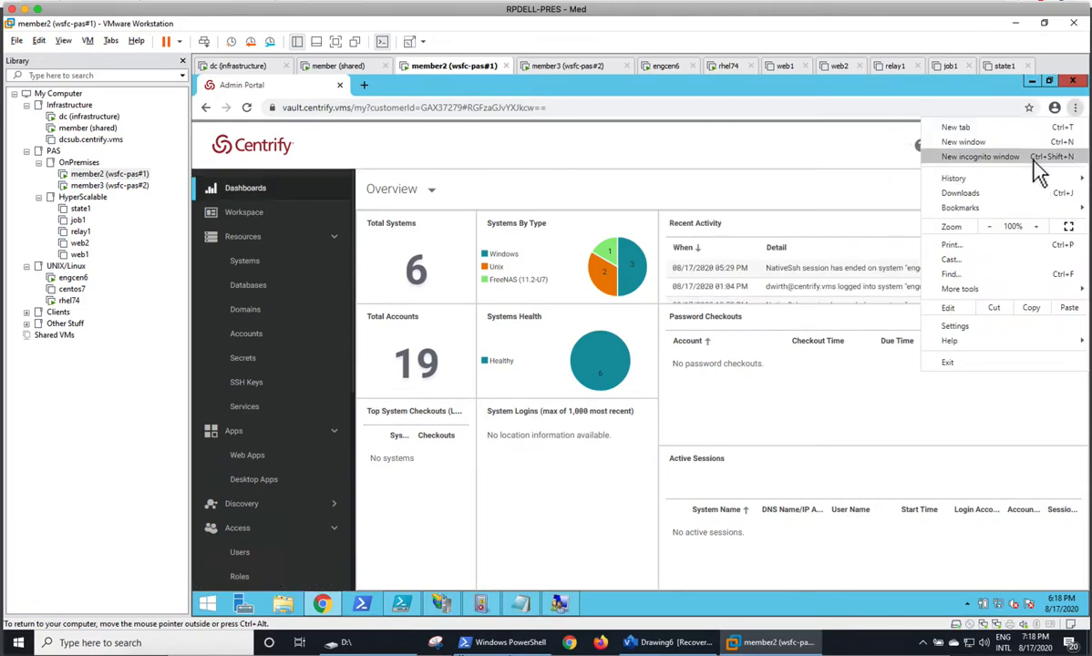
pyautogui.click(1034, 165)
pyautogui.write('vau')
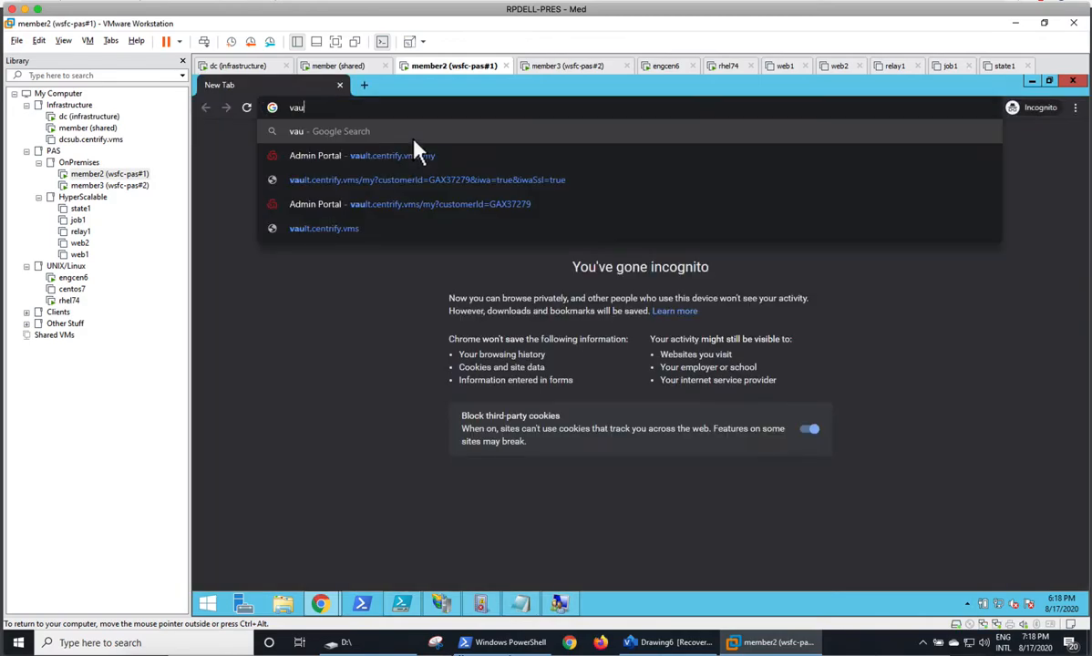
pyautogui.press('Down')
pyautogui.press('Return')
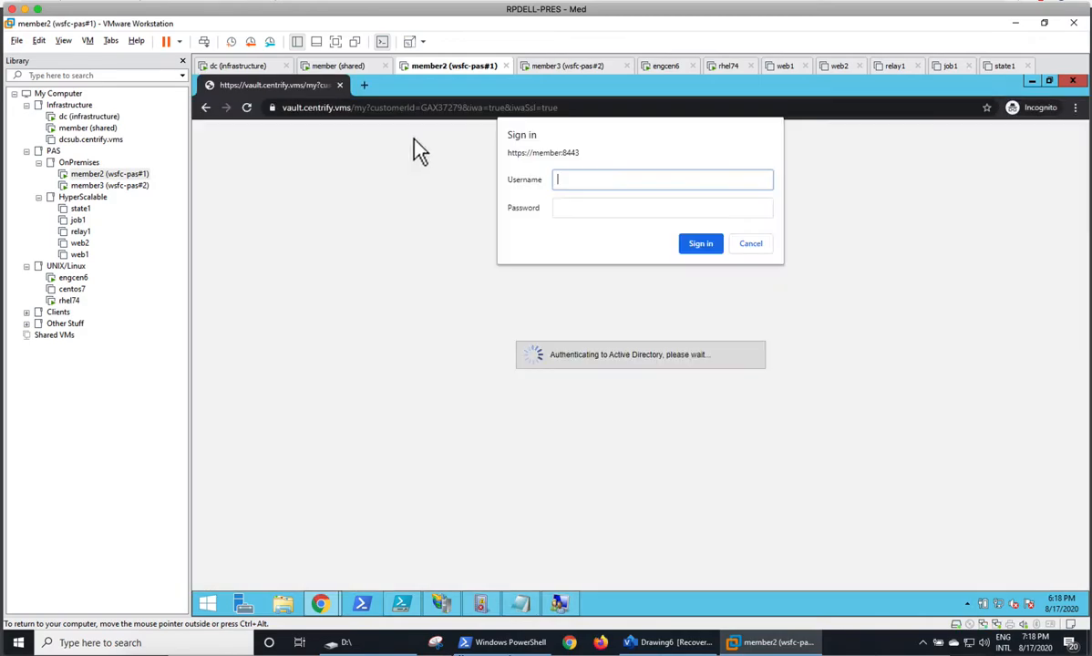
# Cancel the integrated Windows sign-in prompt and submit the AD account's user name on the portal's sign-in form.
pyautogui.click(752, 244)
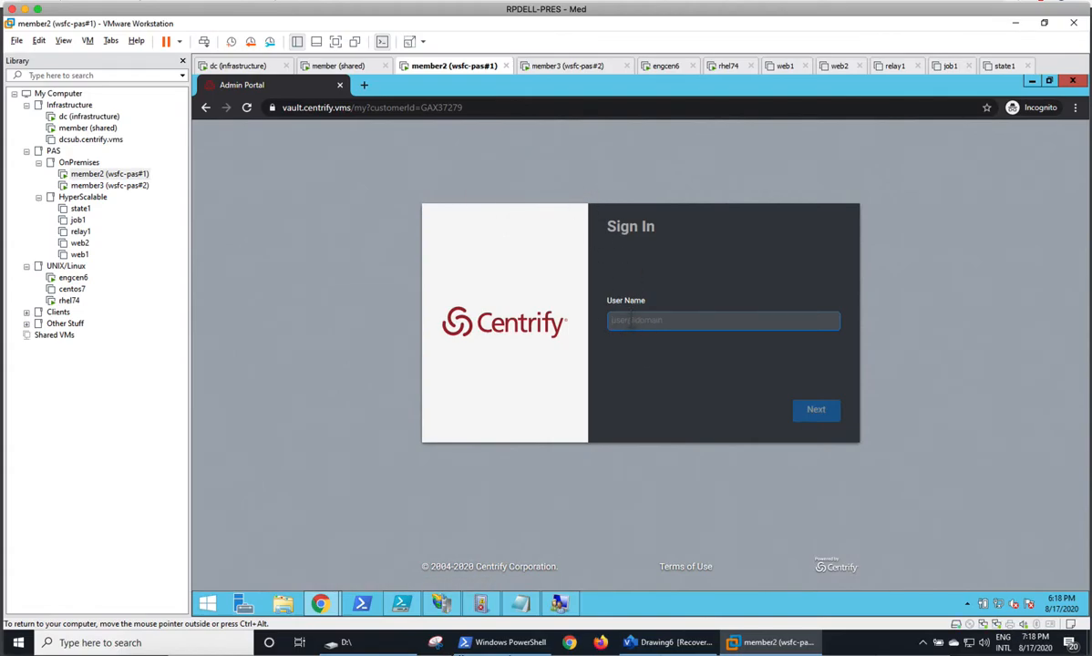
pyautogui.press('Return')
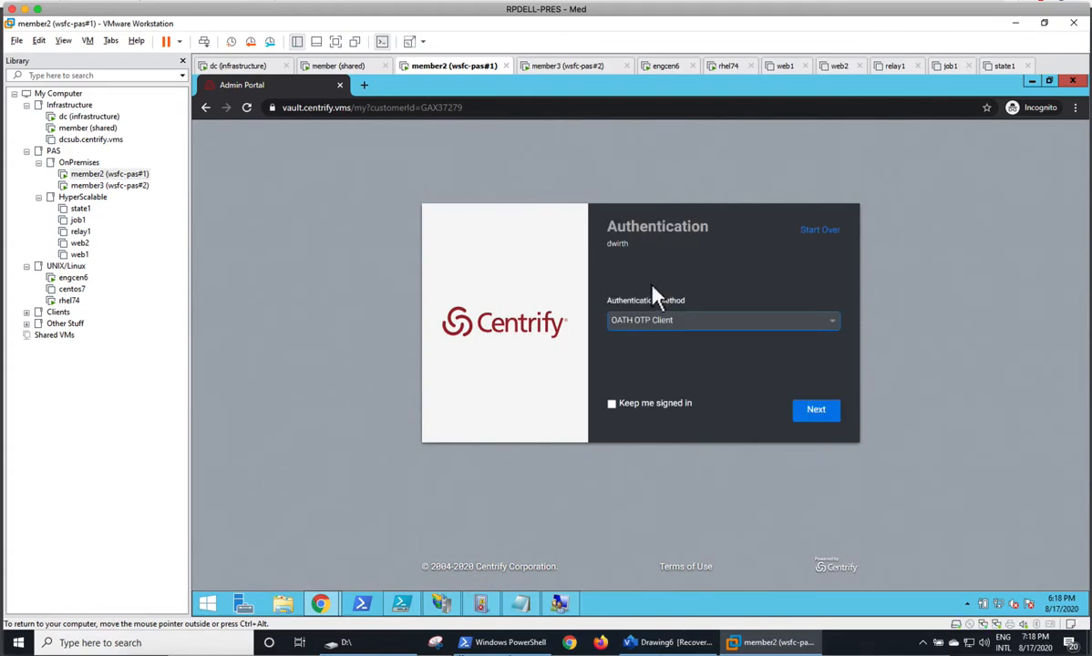
# Try to authenticate with the Security Question method, entering its secret answer and the account password.
pyautogui.click(653, 322)
pyautogui.click(649, 368)
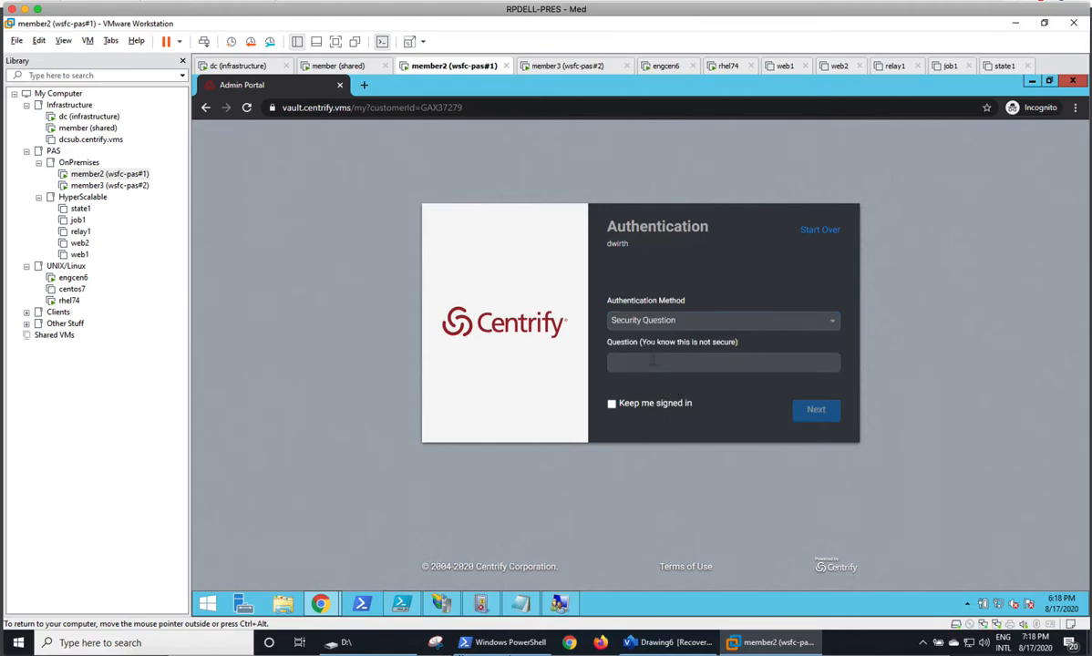
pyautogui.write('•••••')
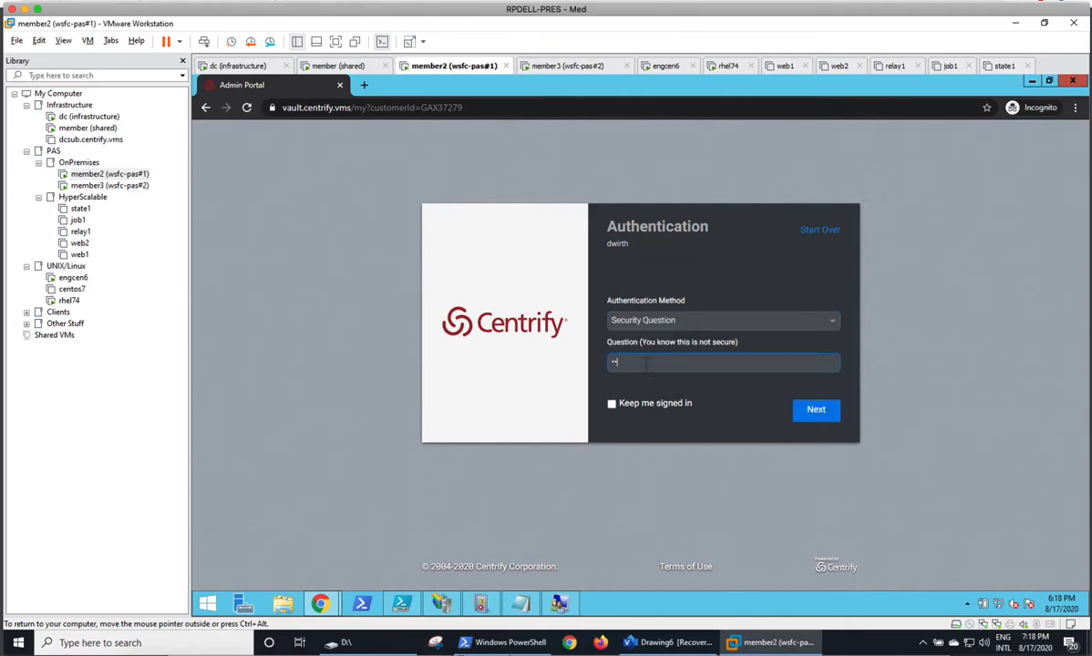
pyautogui.press('BackSpace')
pyautogui.press('BackSpace')
pyautogui.press('BackSpace')
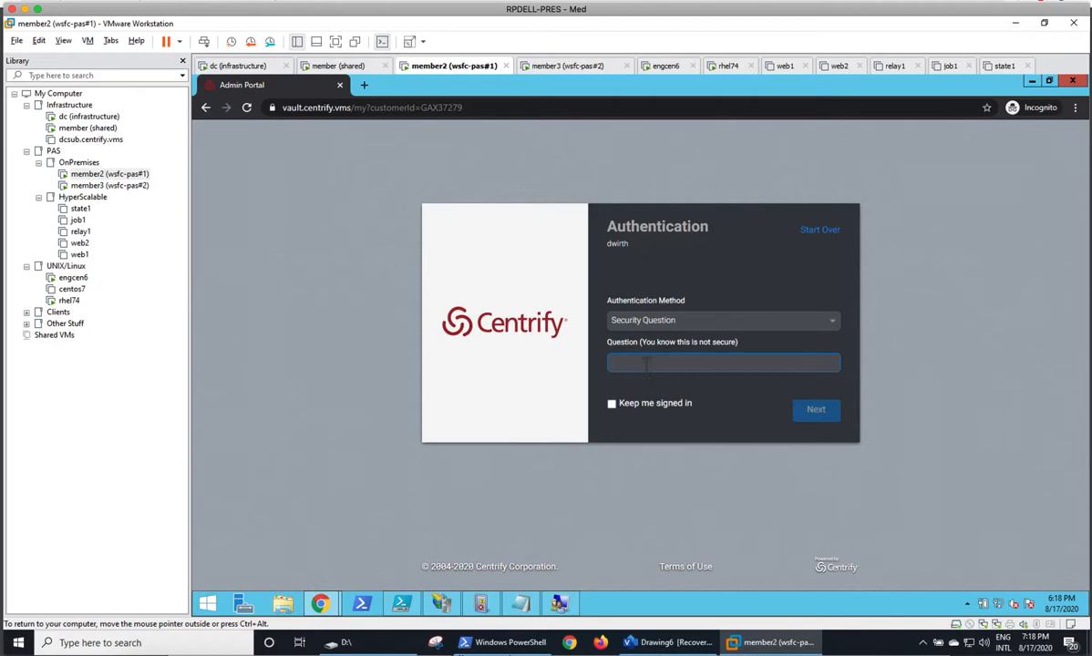
pyautogui.write('•••••')
pyautogui.press('Return')
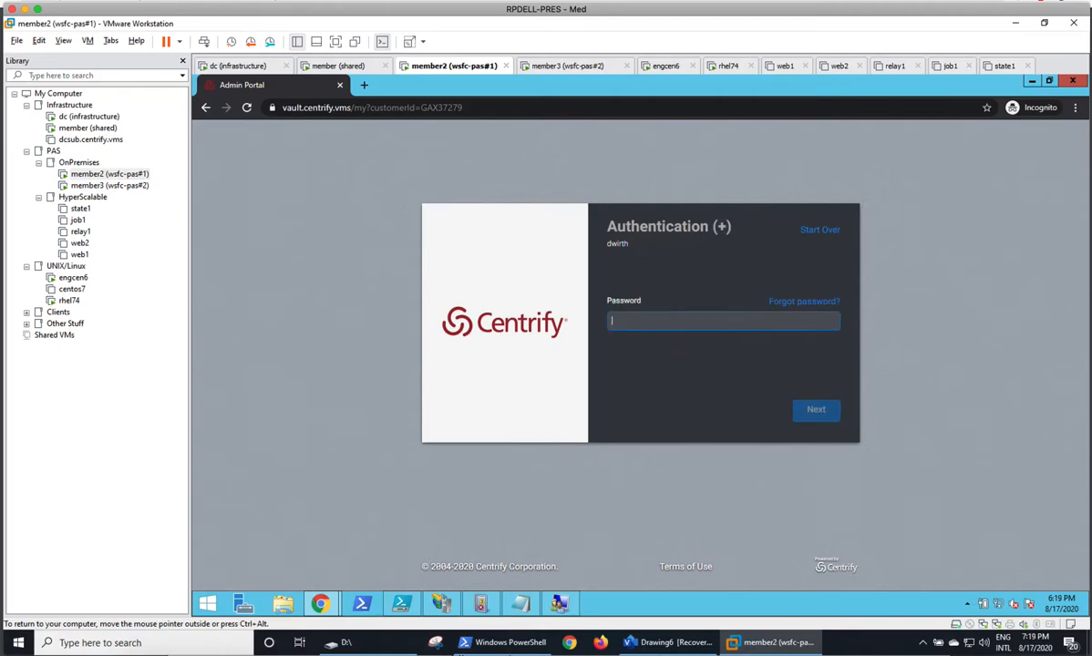
pyautogui.write('•••••••••')
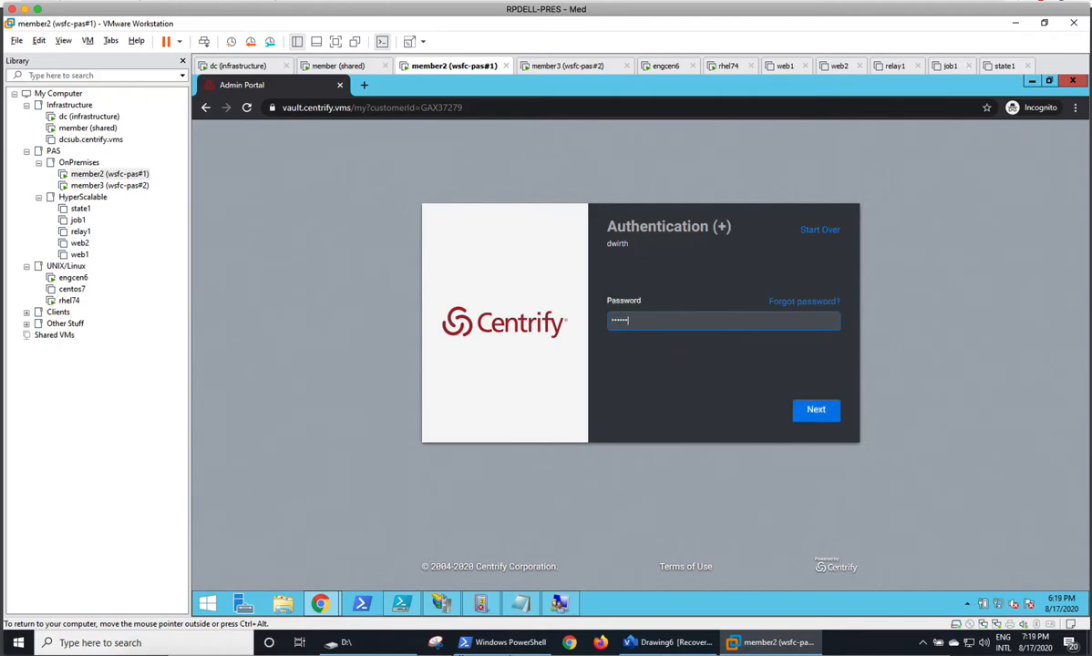
pyautogui.press('Return')
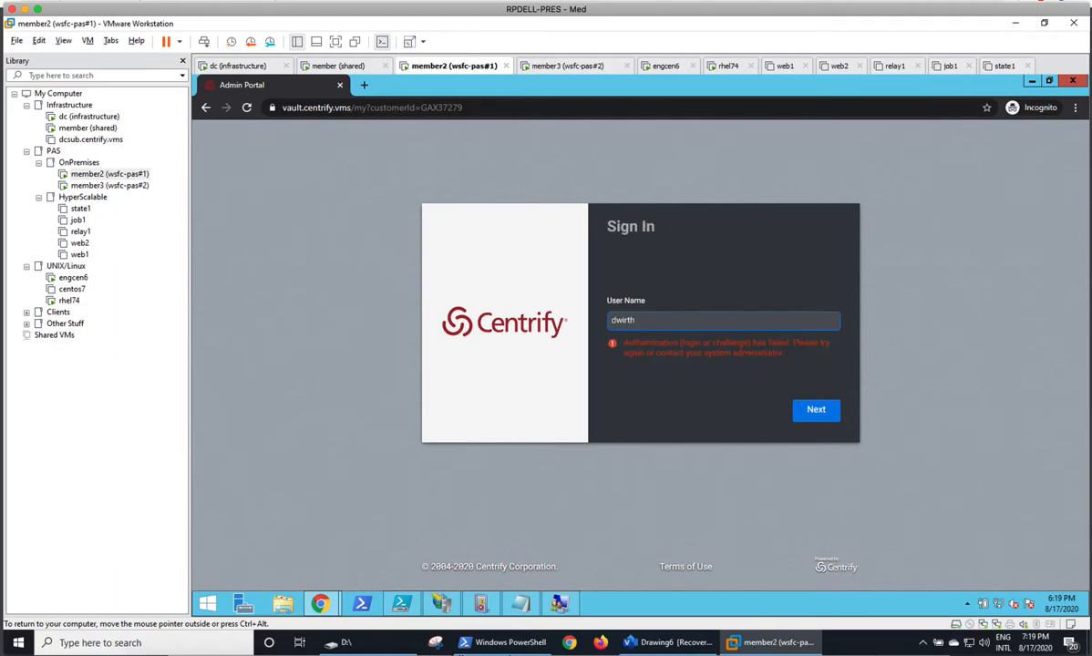
# Resubmit the user name, choose Security Question as the authentication method, and sign in with the secret answer and the account password.
pyautogui.press('Return')
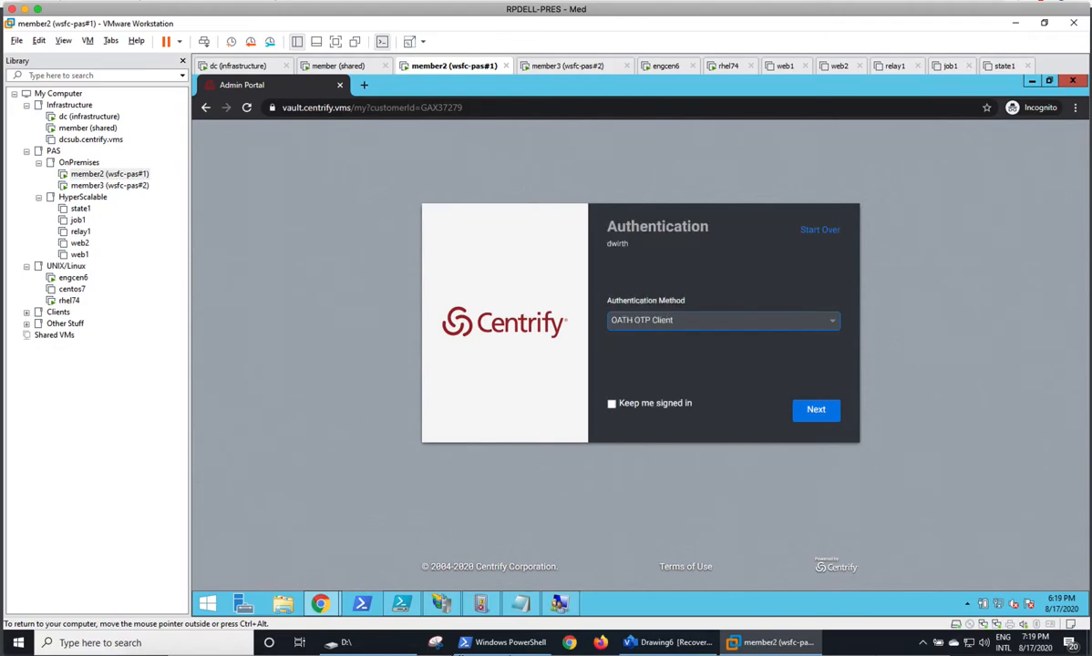
pyautogui.click(668, 322)
pyautogui.click(663, 374)
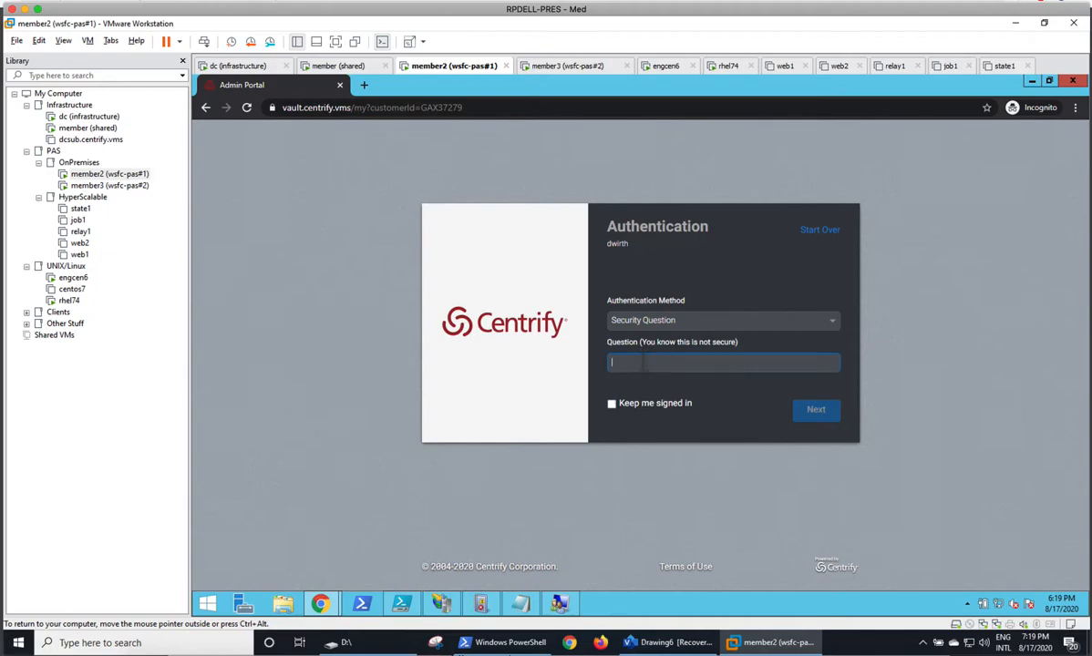
pyautogui.write('•••••')
pyautogui.press('Return')
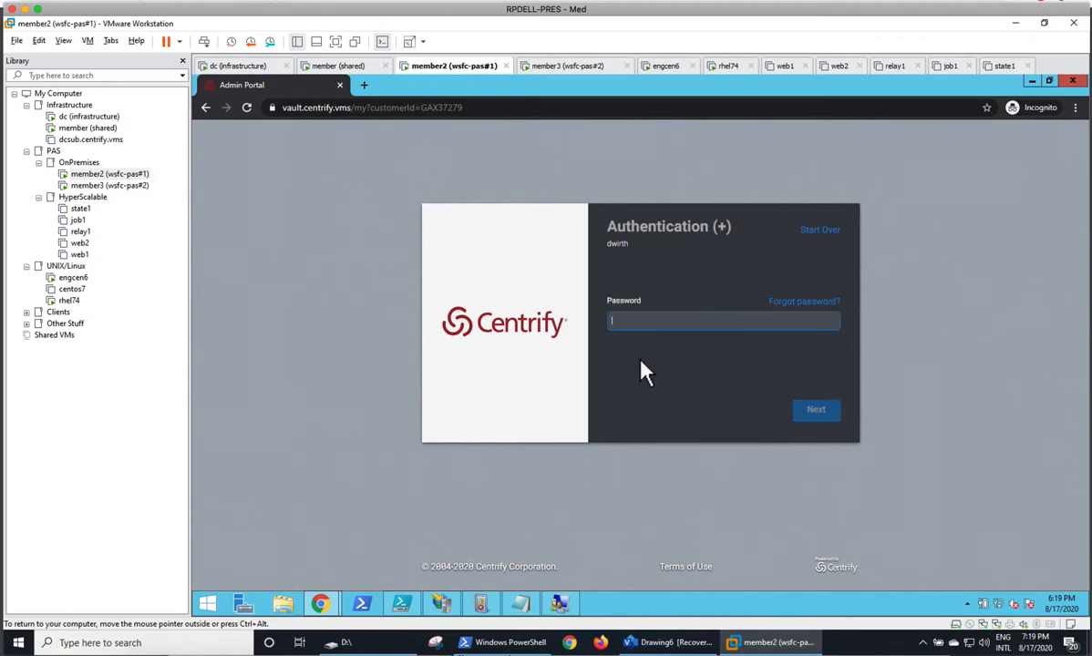
pyautogui.write('••••••••')
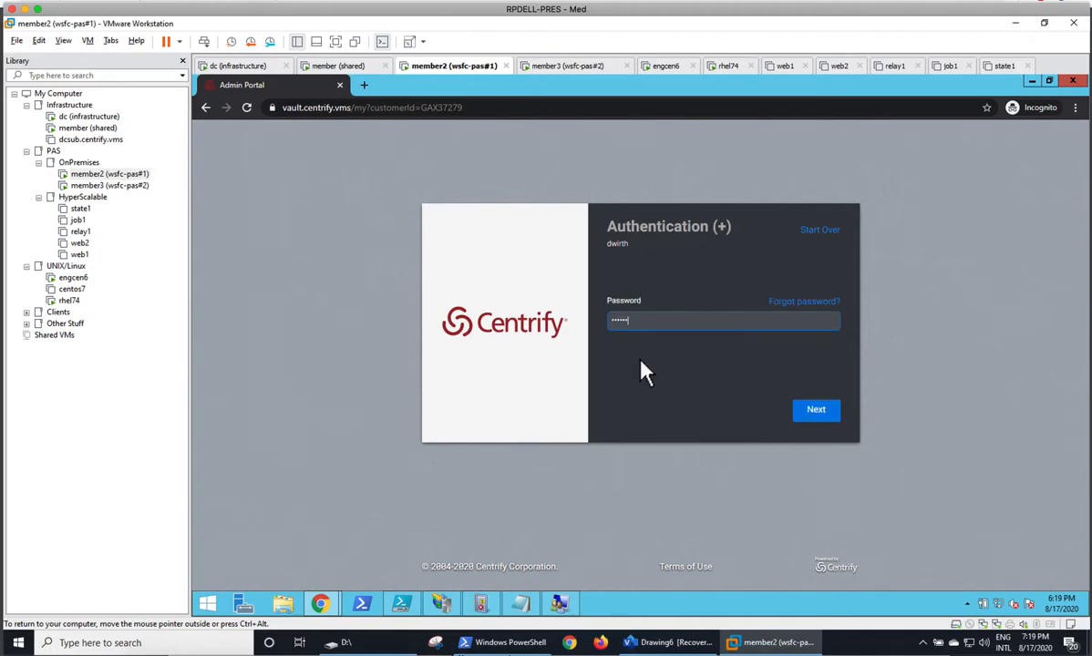
pyautogui.press('Return')
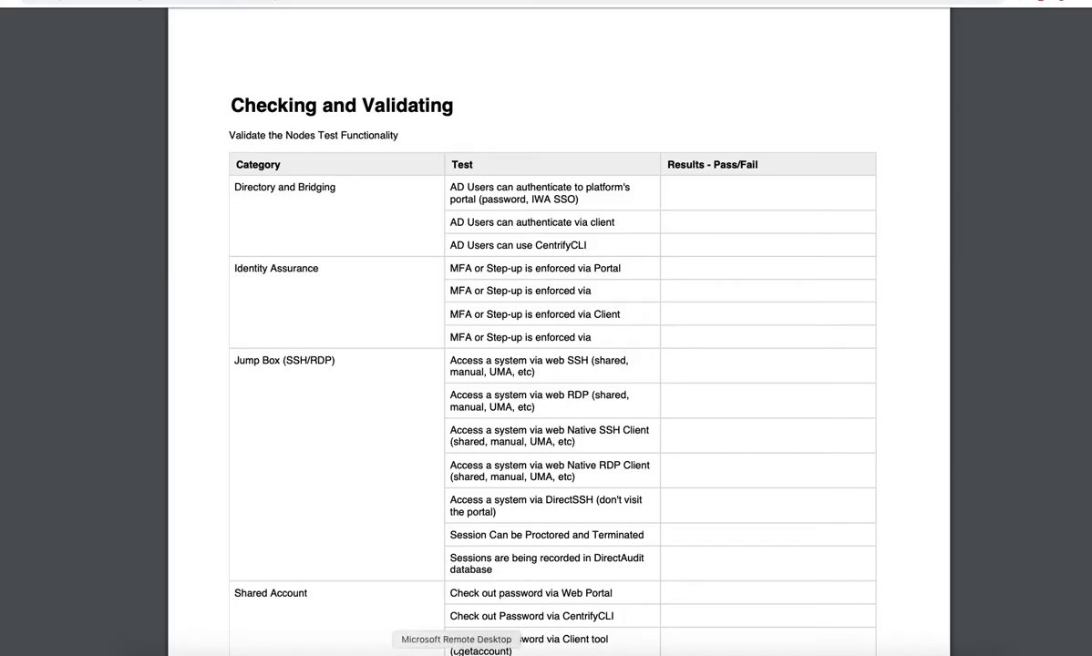
# Return to the remote desktop session and start PuTTY on the member (shared) virtual machine.
pyautogui.click(463, 649)
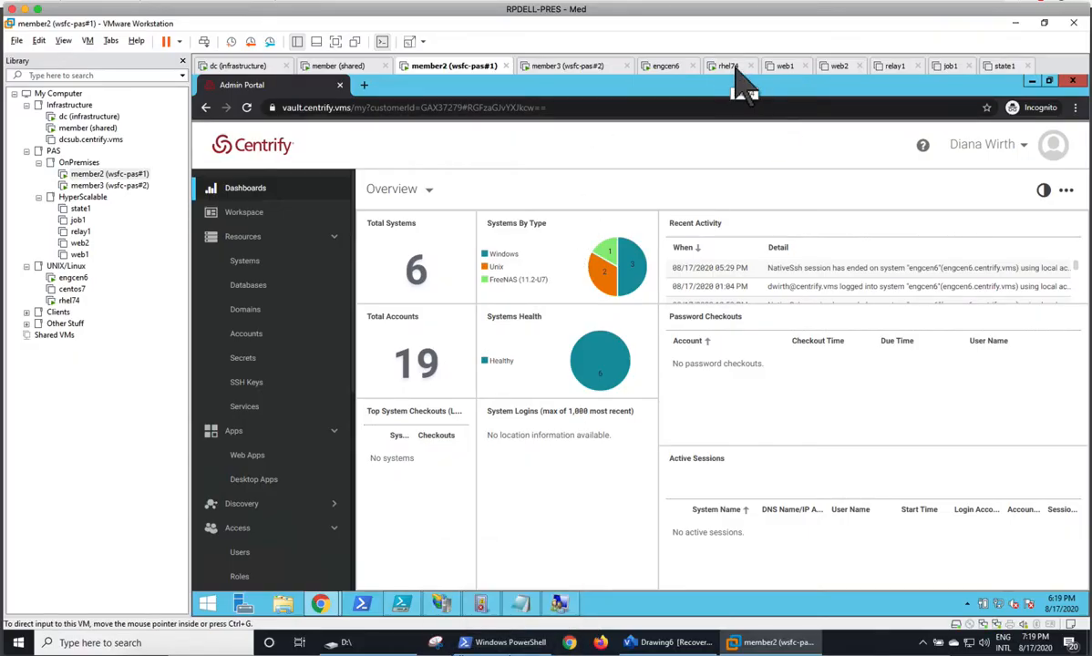
pyautogui.click(332, 69)
pyautogui.click(482, 604)
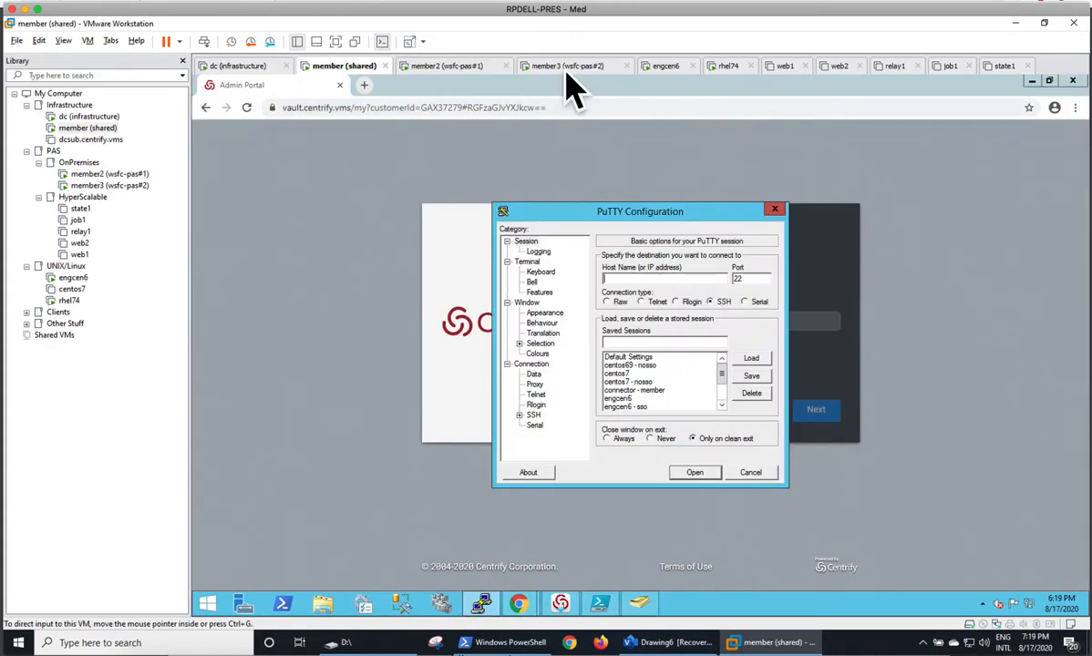
# On the member2 machine, open the rhel74 system in the Admin Portal and review its Client Profile and Accounts.
pyautogui.click(447, 67)
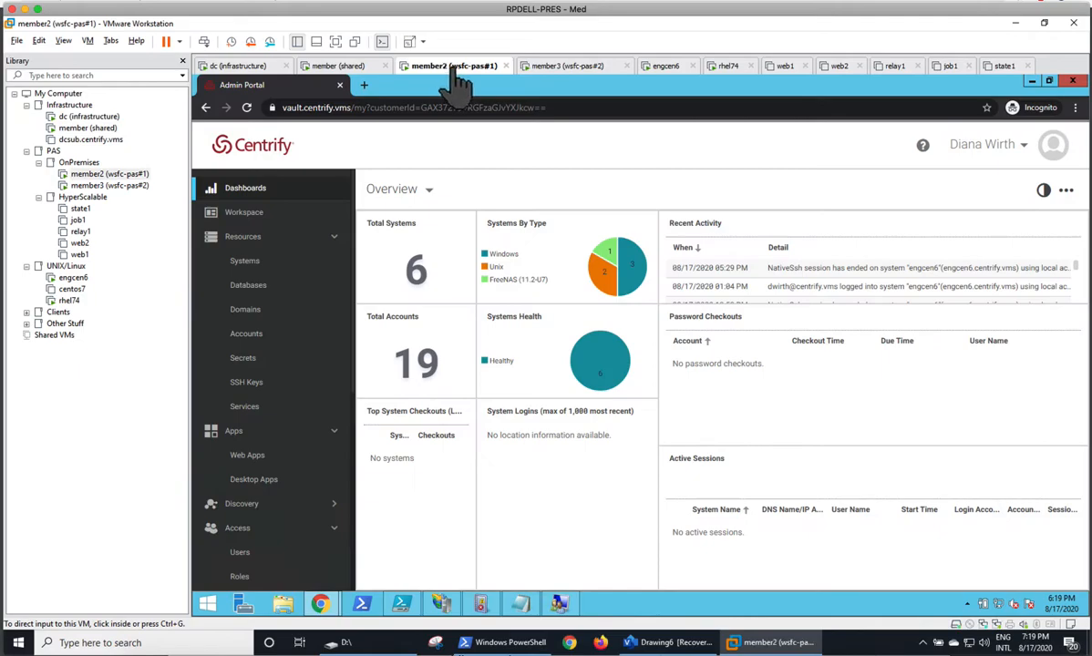
pyautogui.click(243, 264)
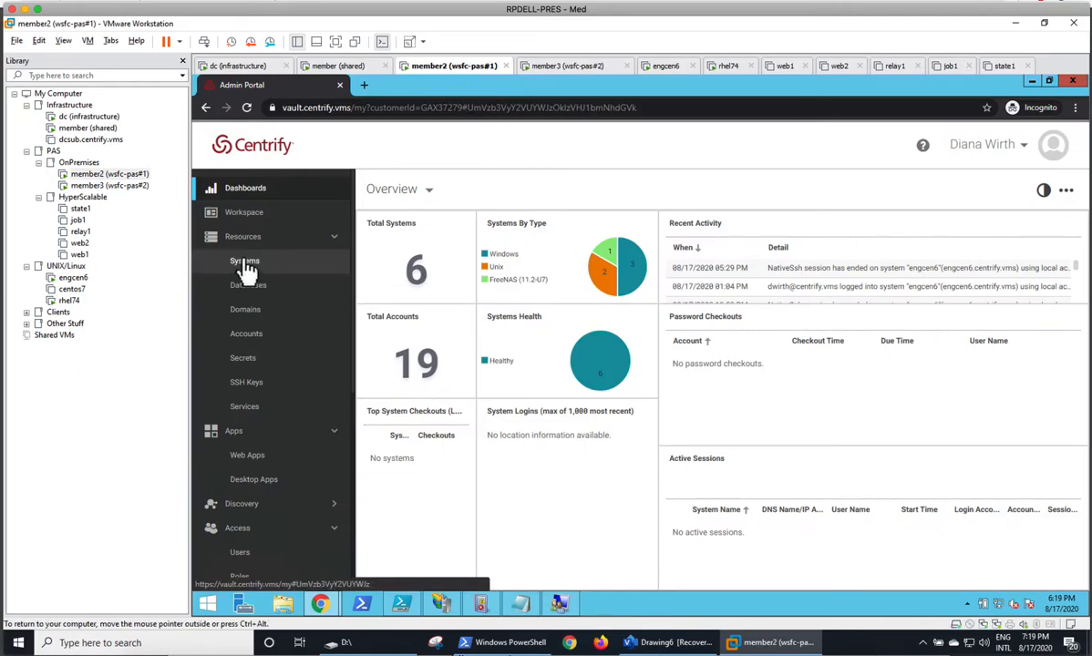
pyautogui.click(487, 375)
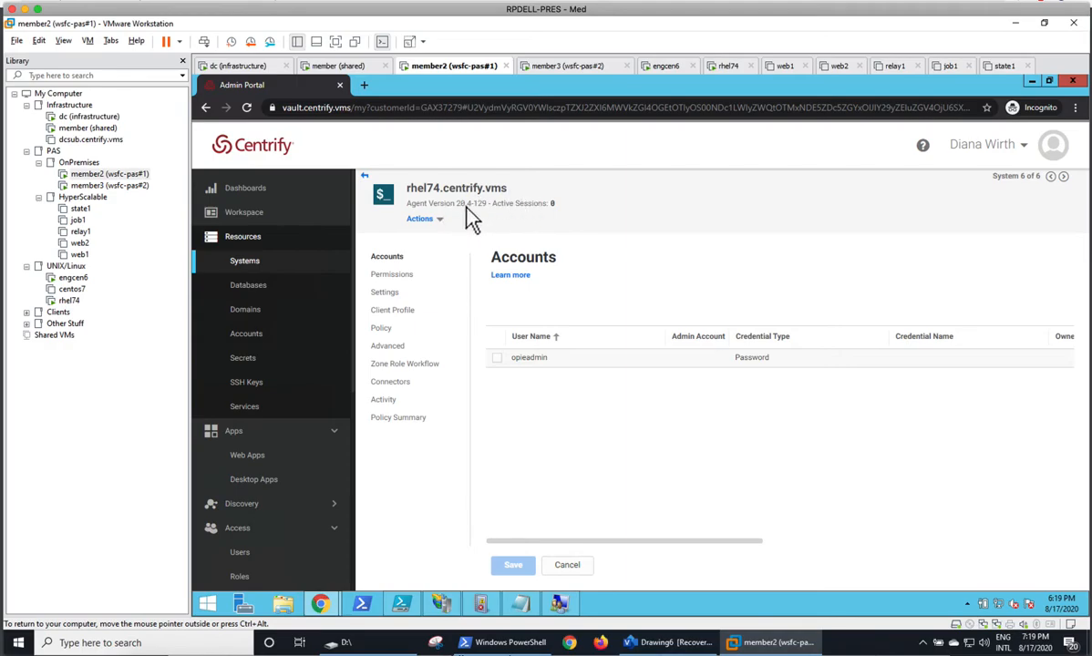
pyautogui.click(402, 311)
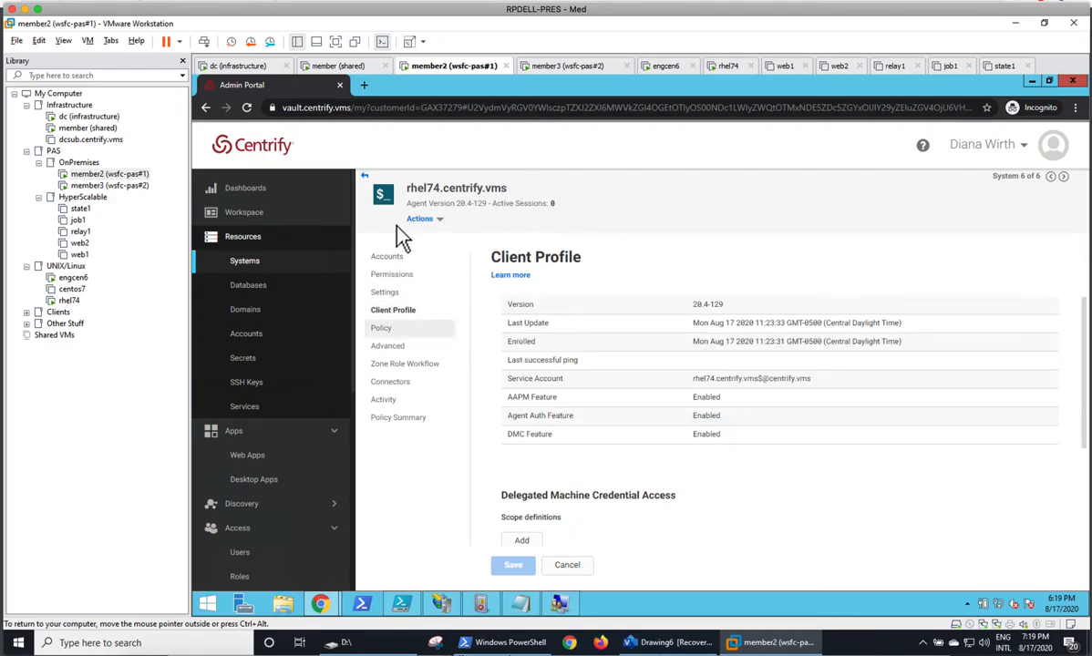
pyautogui.click(383, 257)
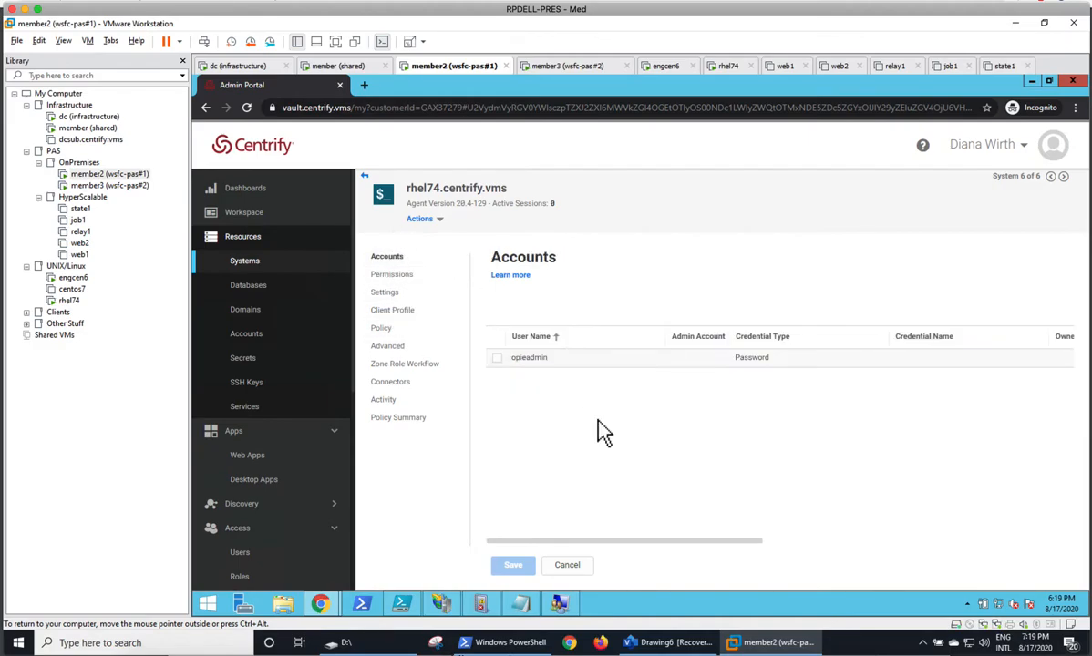
# In the rhel74 system's permissions, grant Agent Auth to the editable System Administrator role and save the change.
pyautogui.click(405, 277)
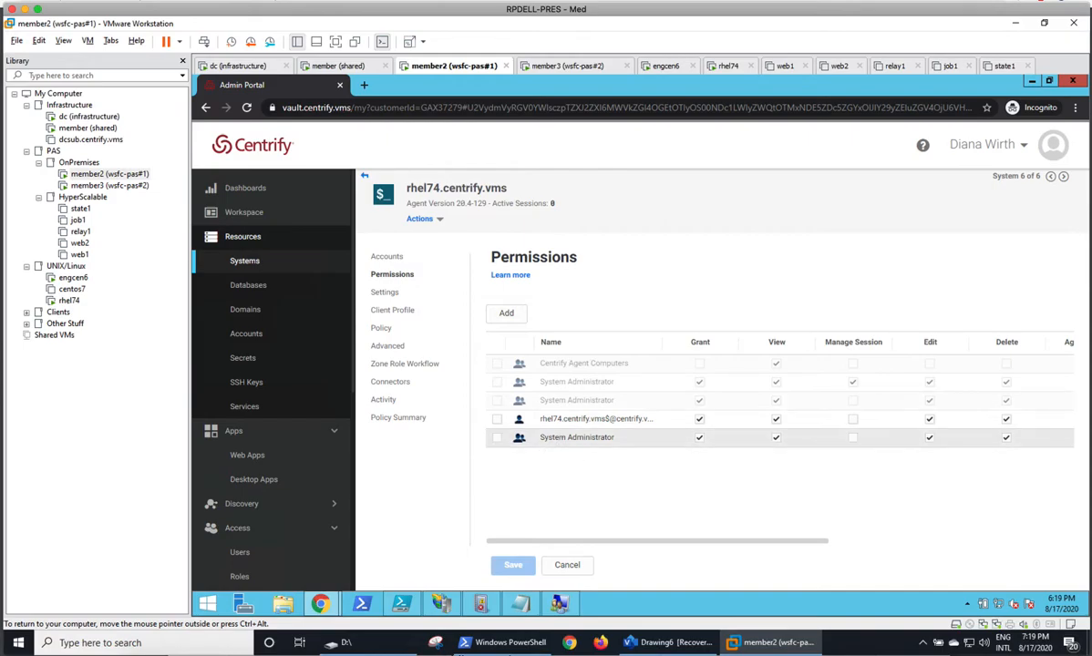
pyautogui.moveTo(749, 544); pyautogui.dragTo(882, 545)
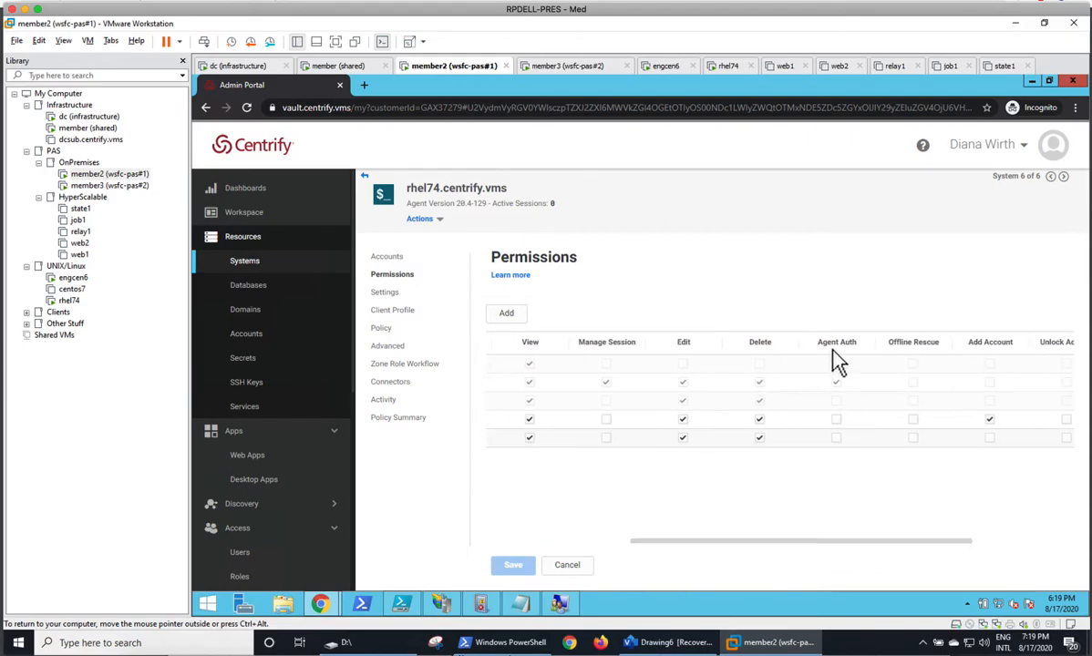
pyautogui.moveTo(806, 556); pyautogui.dragTo(859, 546)
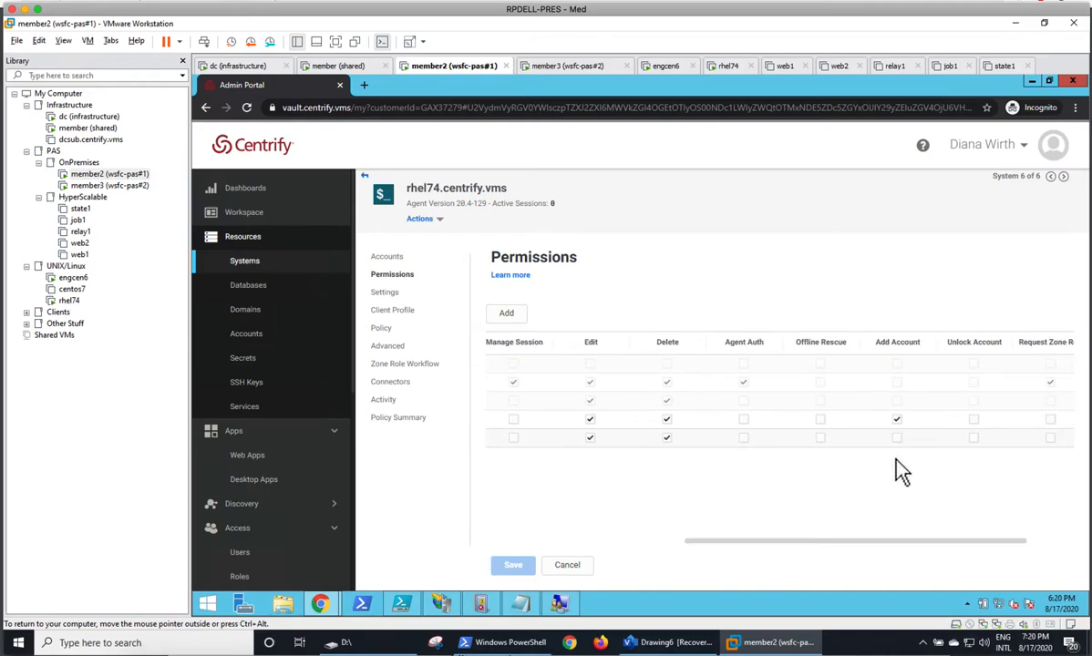
pyautogui.click(897, 438)
pyautogui.click(744, 439)
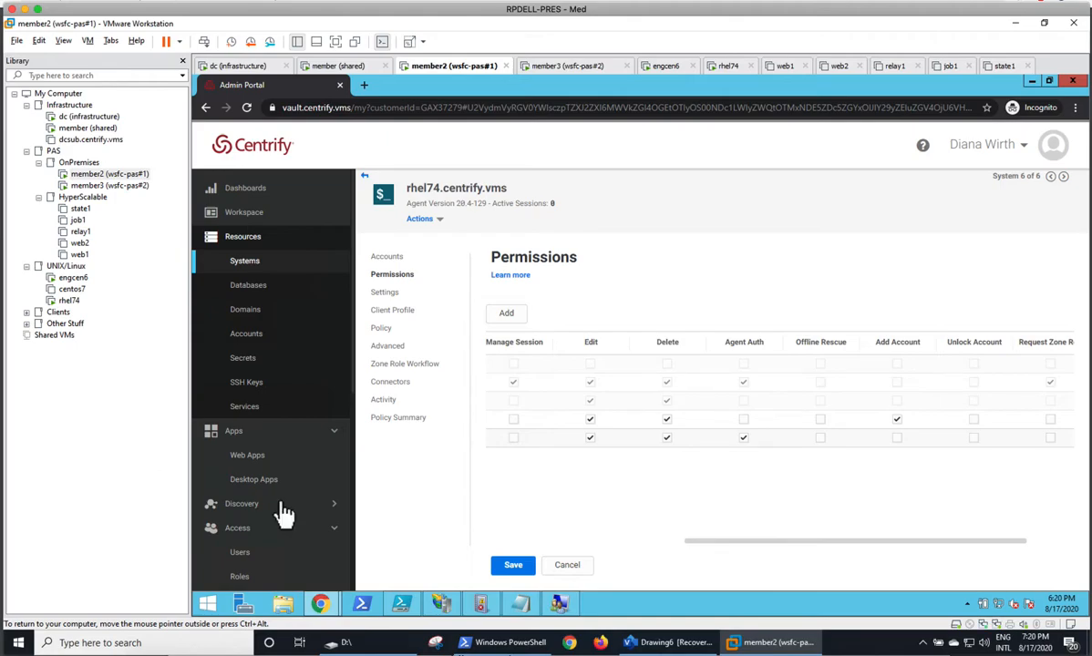
pyautogui.click(514, 565)
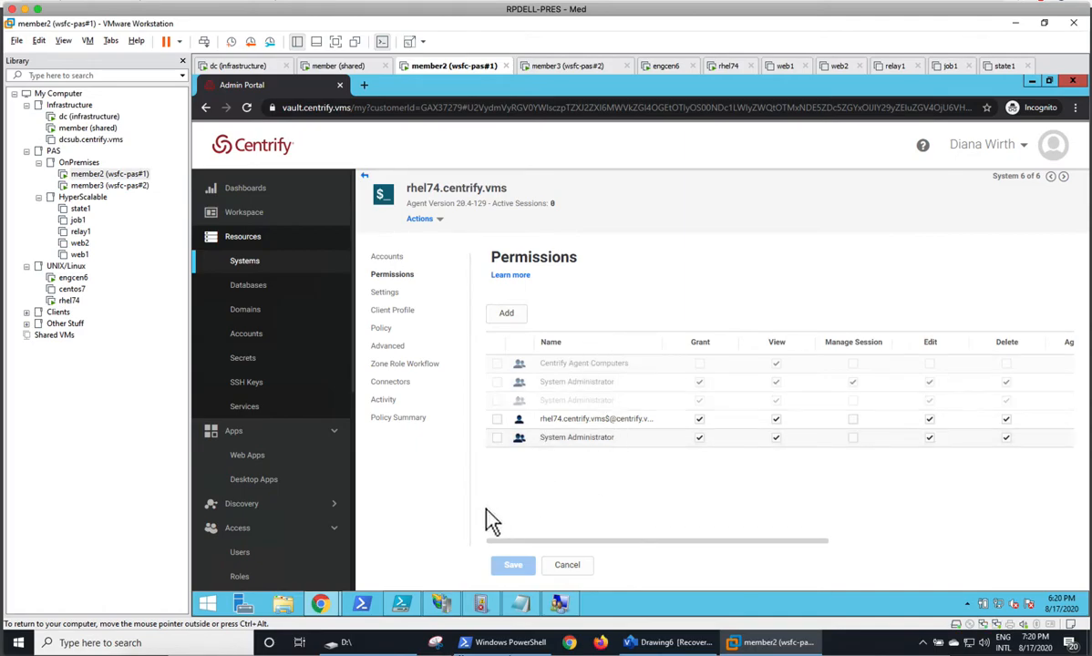
# Switch to the member (shared) machine, load the saved PuTTY session rhel74 - nosso, and open the connection.
pyautogui.click(338, 67)
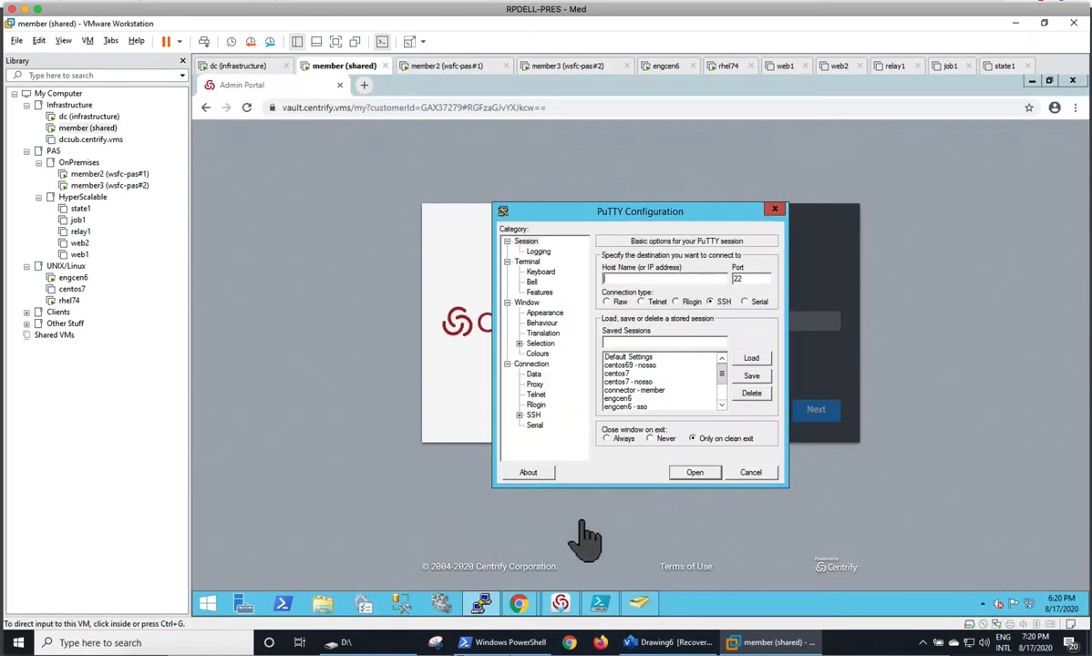
pyautogui.moveTo(721, 372); pyautogui.dragTo(728, 397)
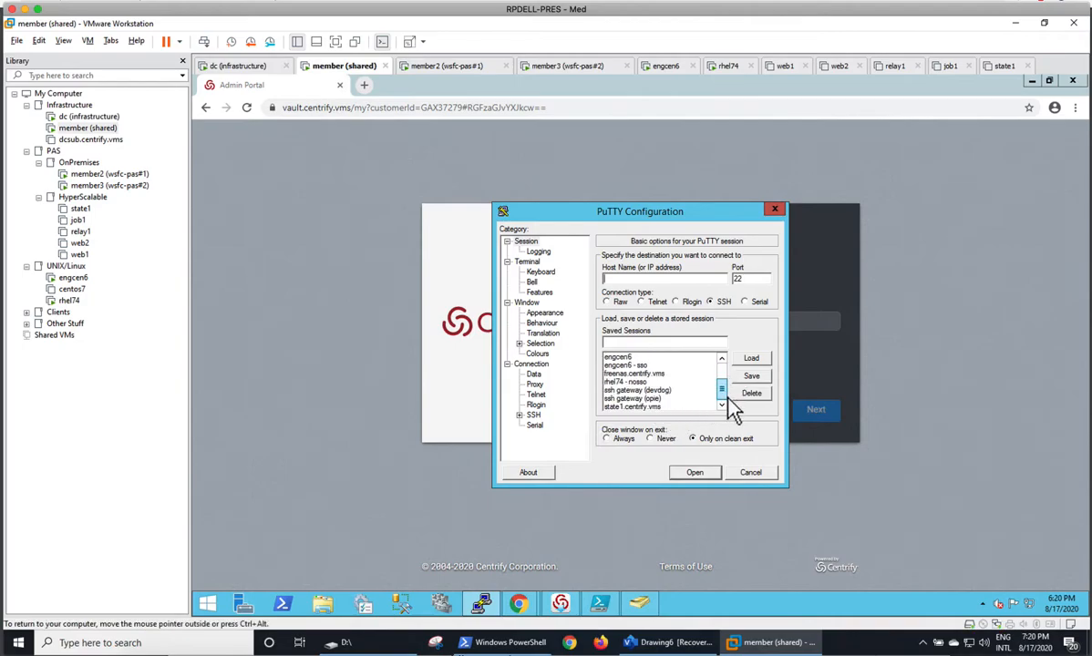
pyautogui.click(664, 383)
pyautogui.click(751, 358)
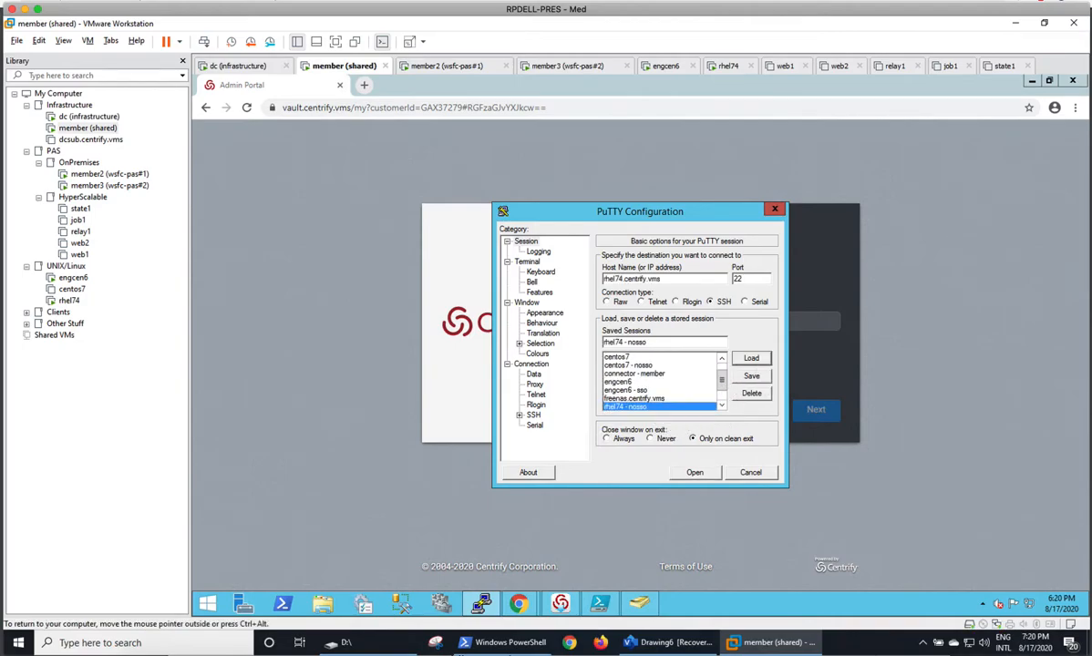
pyautogui.press('Return')
# Log in to rhel74 with the AD user name, selecting mechanism 2 (Security Question) and entering the secret answer.
pyautogui.press('Return')
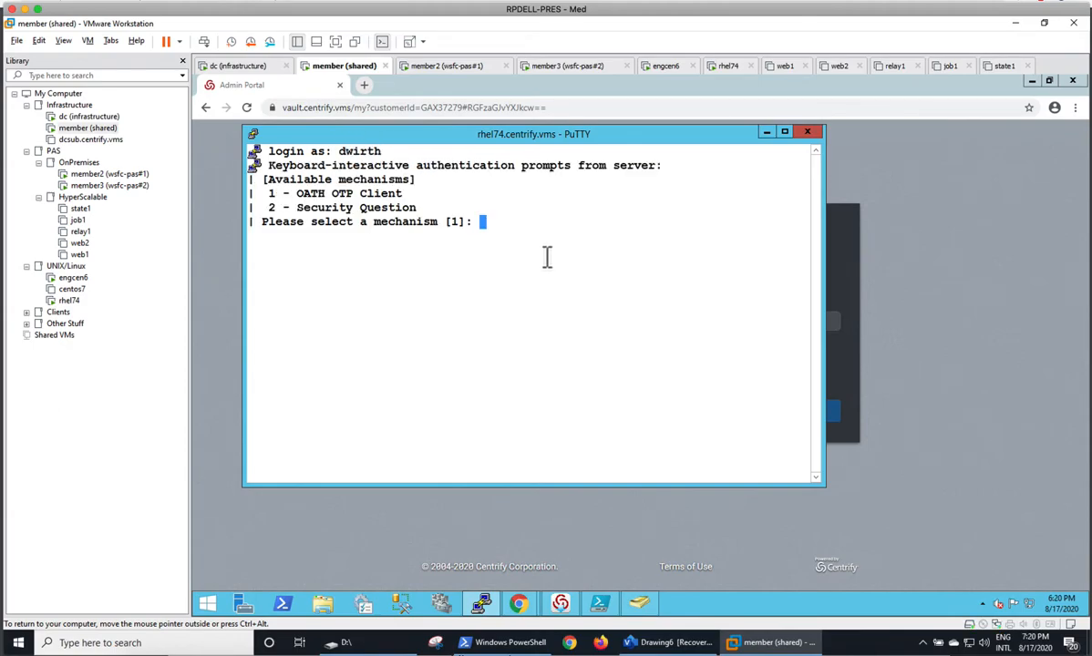
pyautogui.write('2')
pyautogui.press('Return')
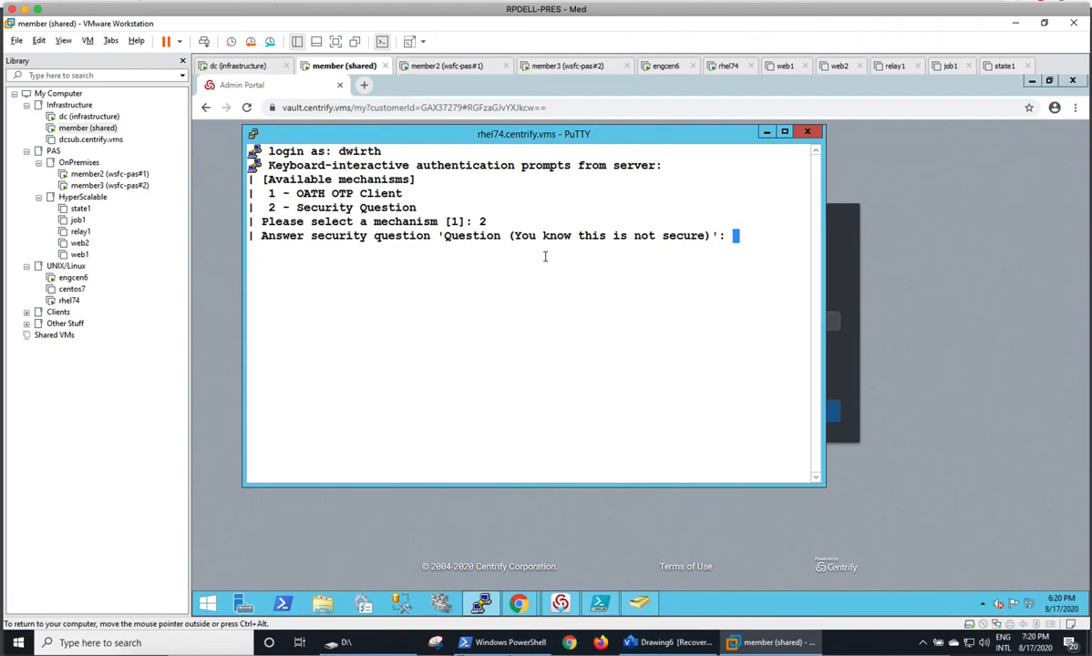
pyautogui.press('Return')
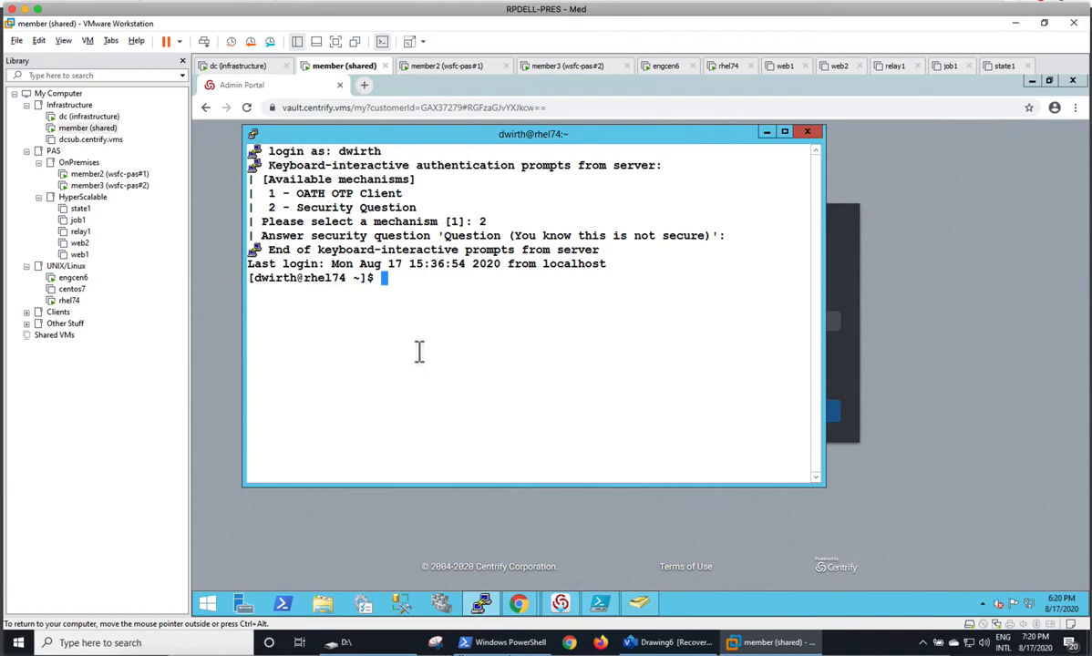
# Run sudo cflush on rhel74, authenticating with mechanism 2 (Security Question) and the secret answer.
pyautogui.write('sudo cflush')
pyautogui.press('Return')
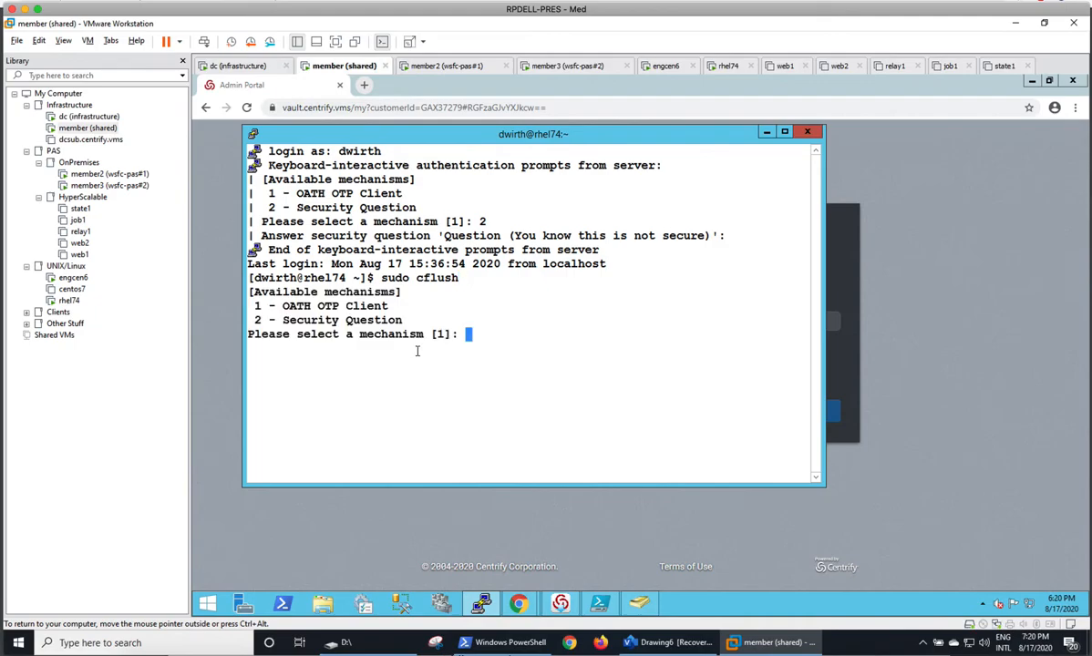
pyautogui.write('2')
pyautogui.press('Return')
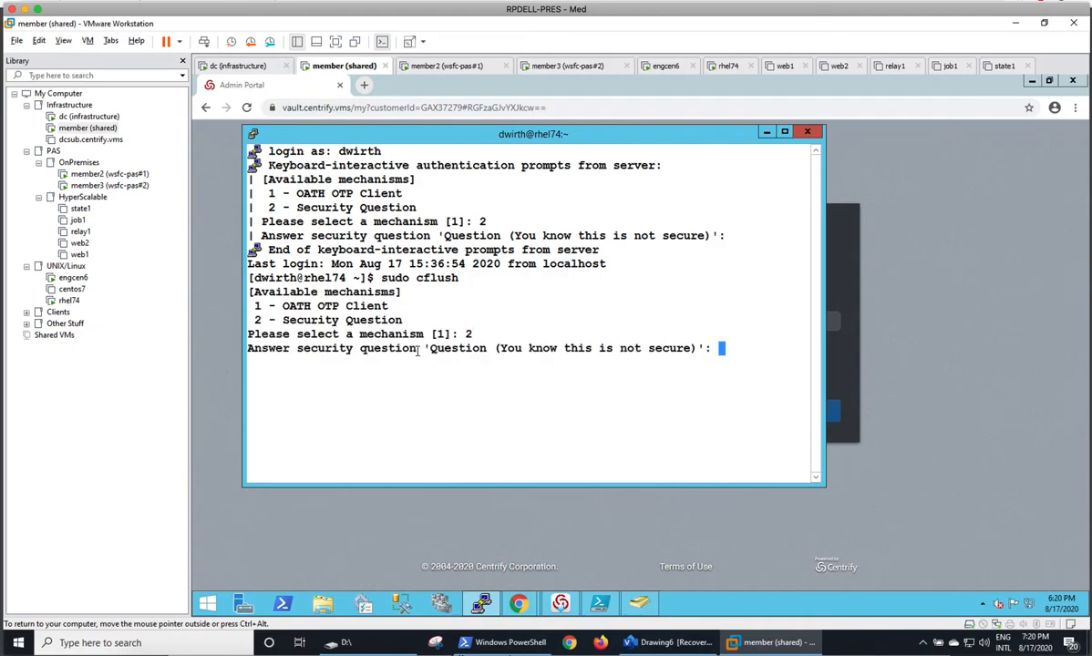
pyautogui.press('Return')
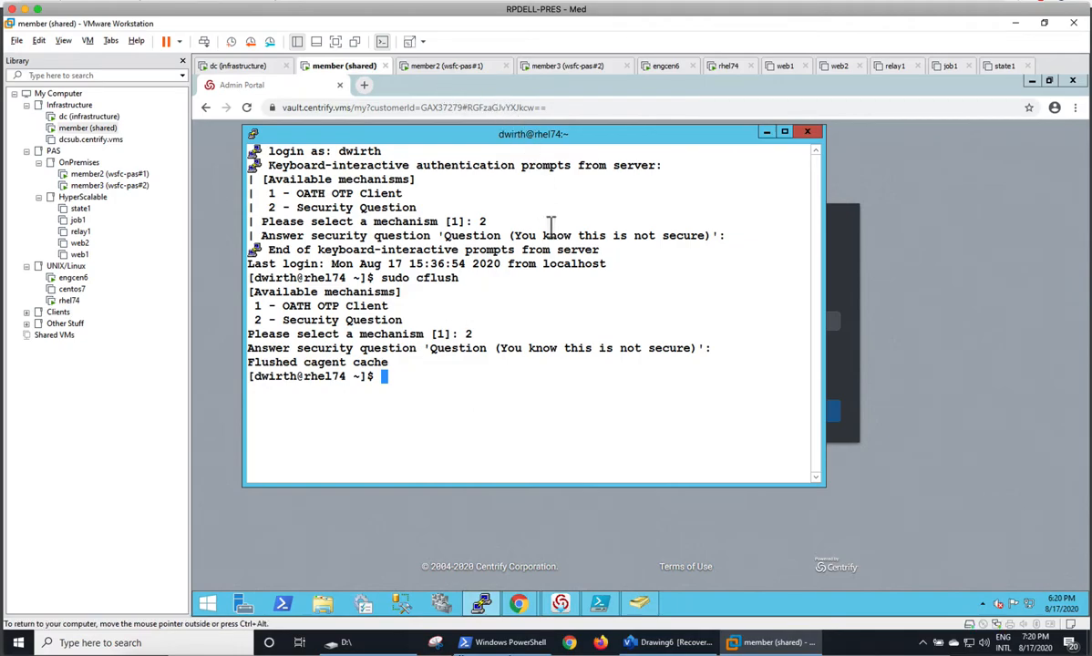
# Return from the validation checklist to the member (shared) machine and open Windows PowerShell as administrator.
pyautogui.moveTo(456, 649)
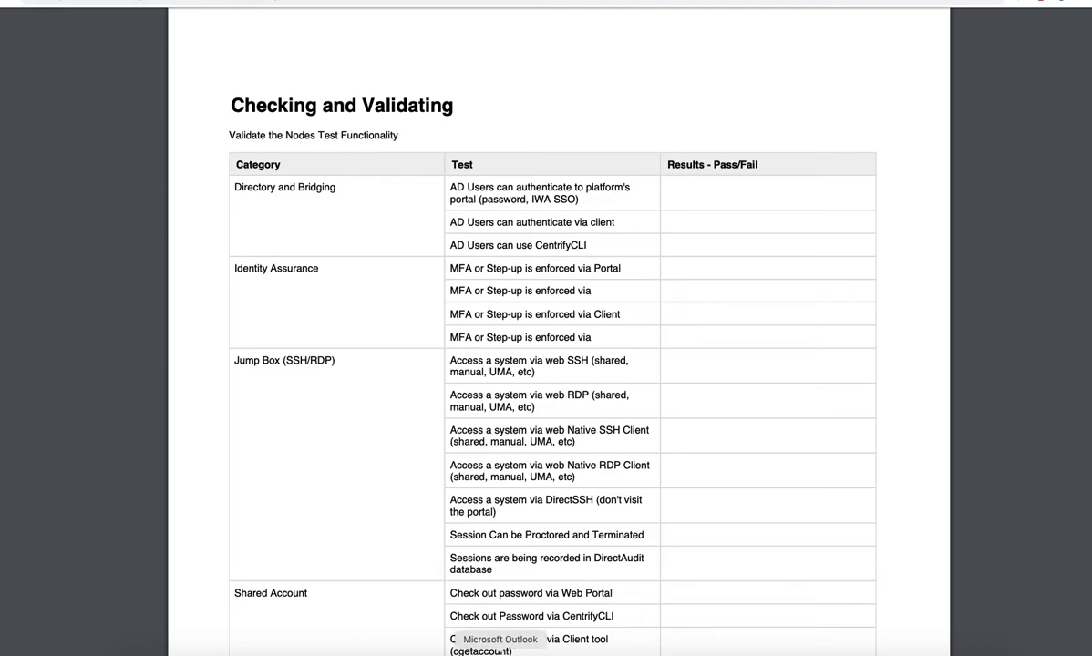
pyautogui.click(456, 651)
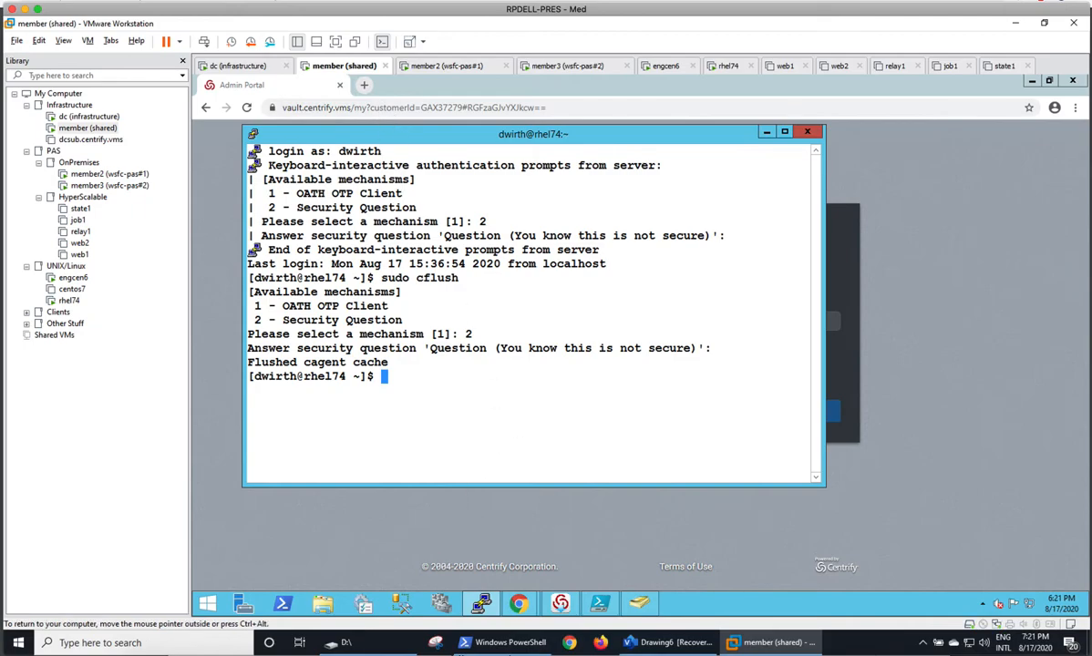
pyautogui.rightClick(279, 604)
pyautogui.click(260, 465)
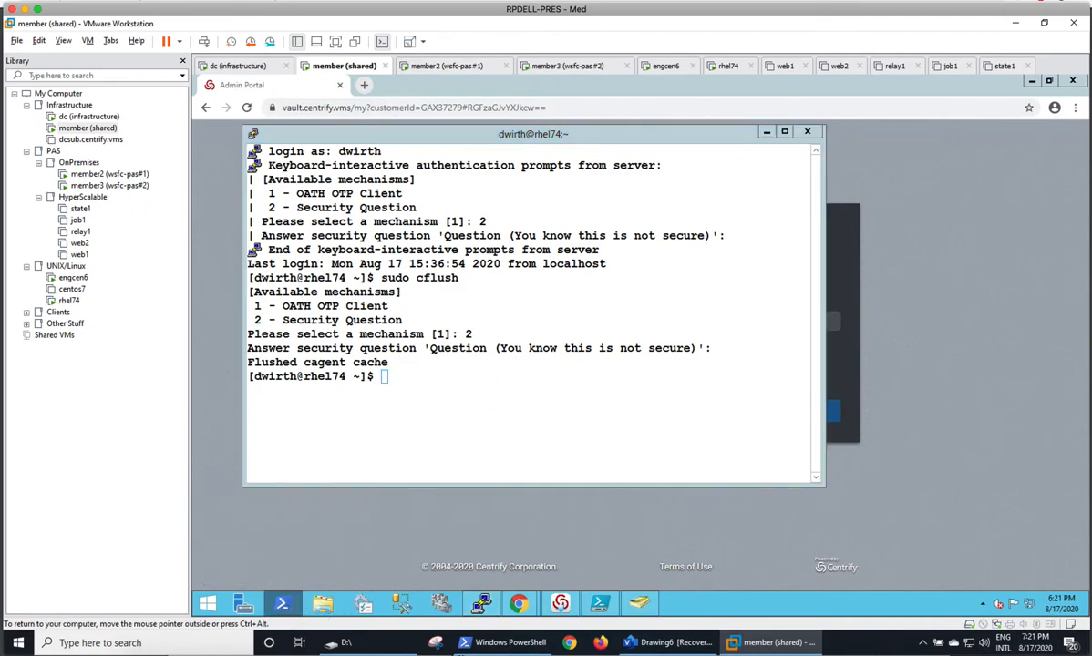
pyautogui.click(695, 360)
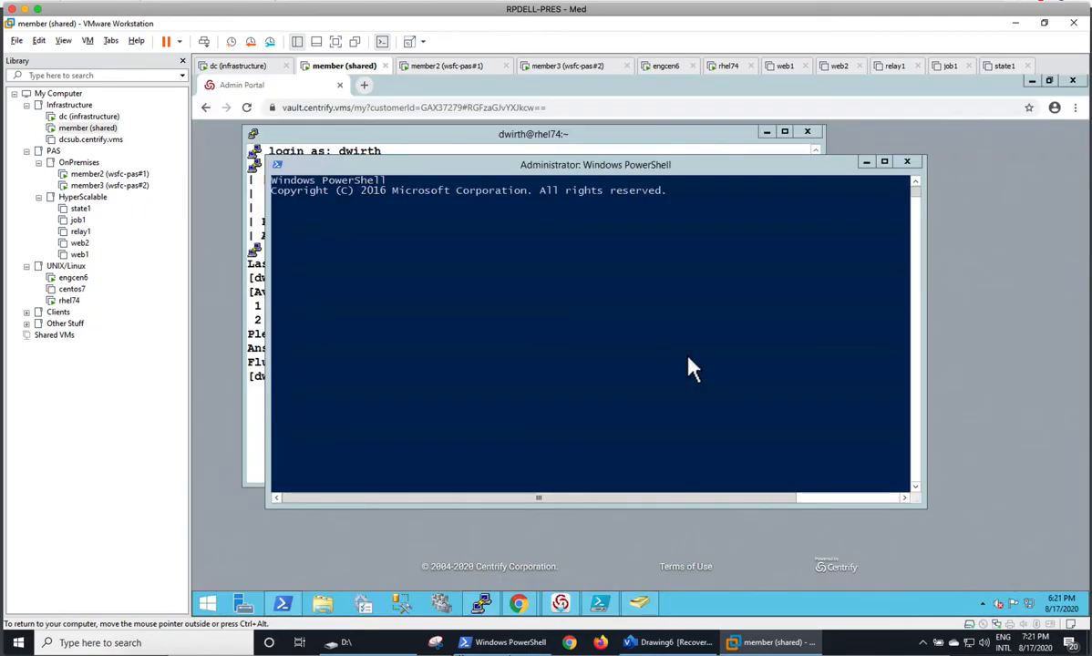
# Change the PowerShell working directory to \ccli and clear the console.
pyautogui.click(526, 247)
pyautogui.write('cd')
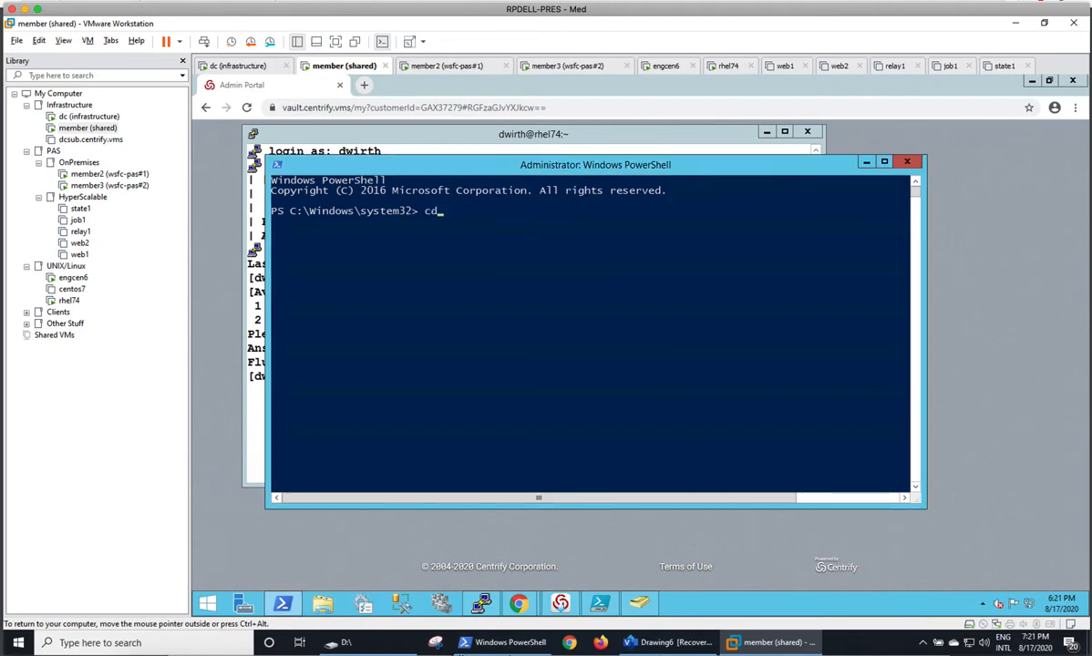
pyautogui.write(' \\ccli')
pyautogui.press('Return')
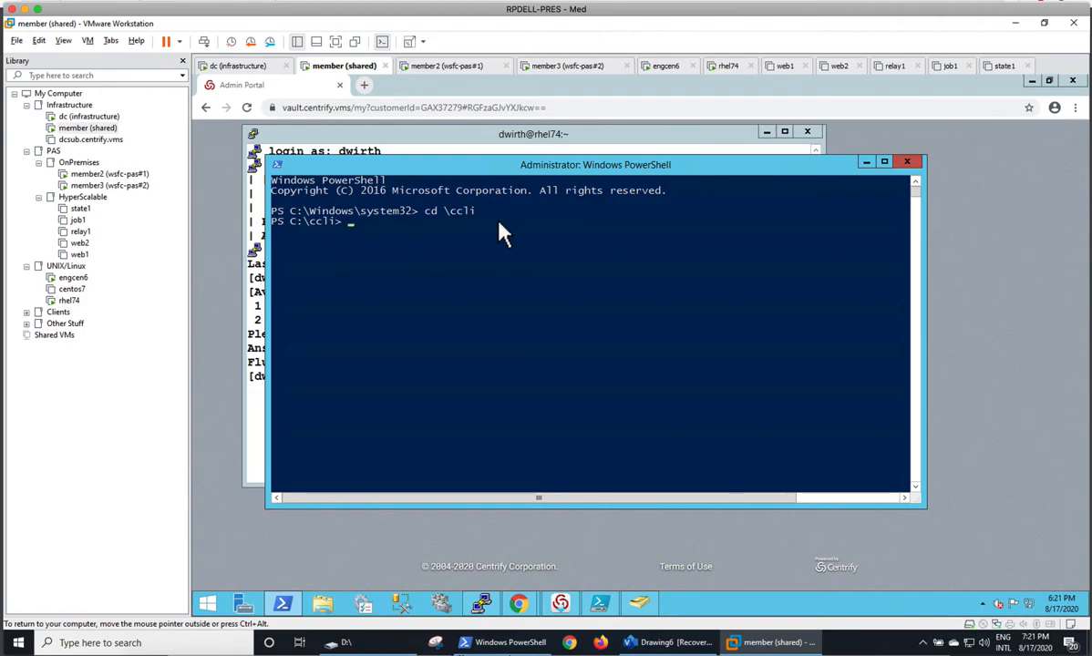
pyautogui.write('cls')
pyautogui.press('Return')
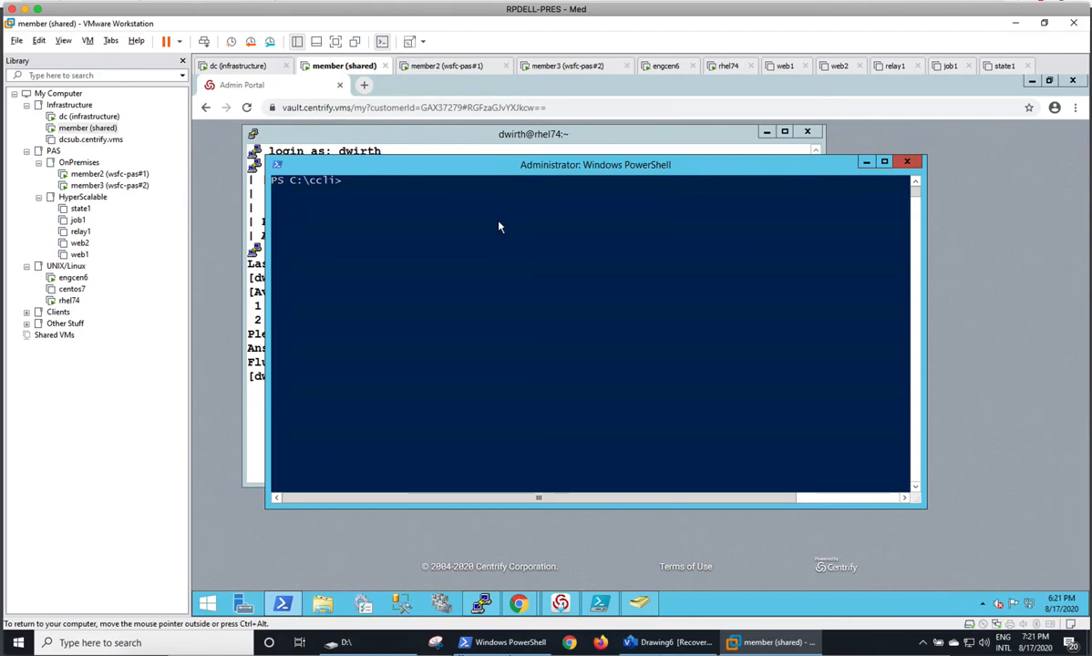
# Write the command .\ccli.exe /Security/Whoami at the PowerShell prompt without running it.
pyautogui.write('.ccl')
pyautogui.press('BackSpace')
pyautogui.press('BackSpace')
pyautogui.press('BackSpace')
pyautogui.press('BackSpace')
pyautogui.write('.\\ccli.exe')
pyautogui.press('Tab')
pyautogui.write('/Security/Whoami')
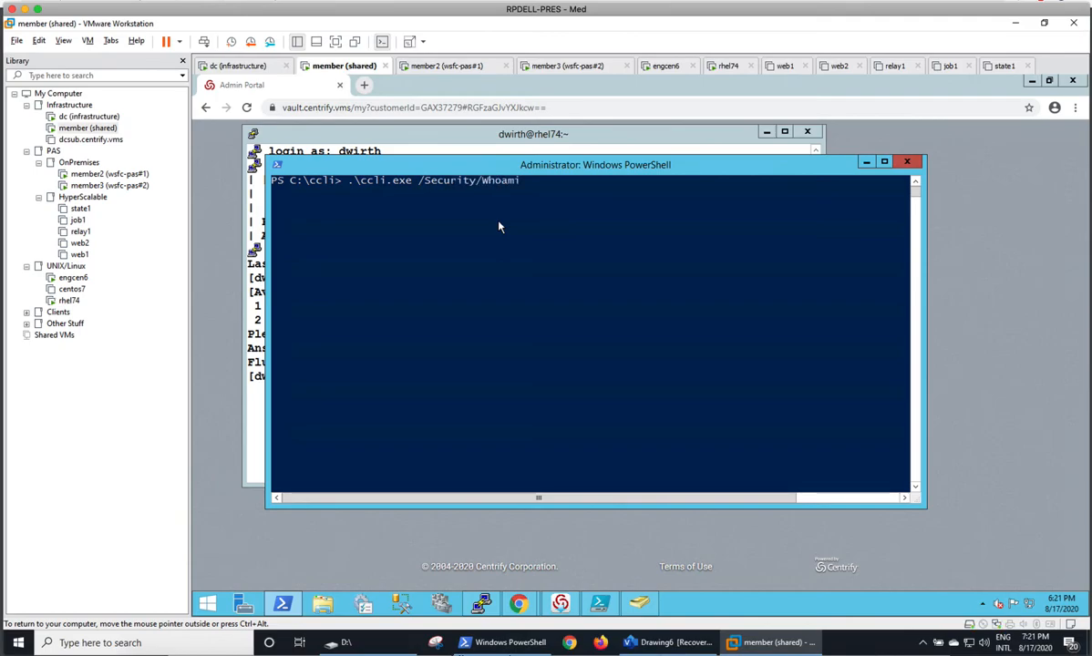
pyautogui.click(451, 68)
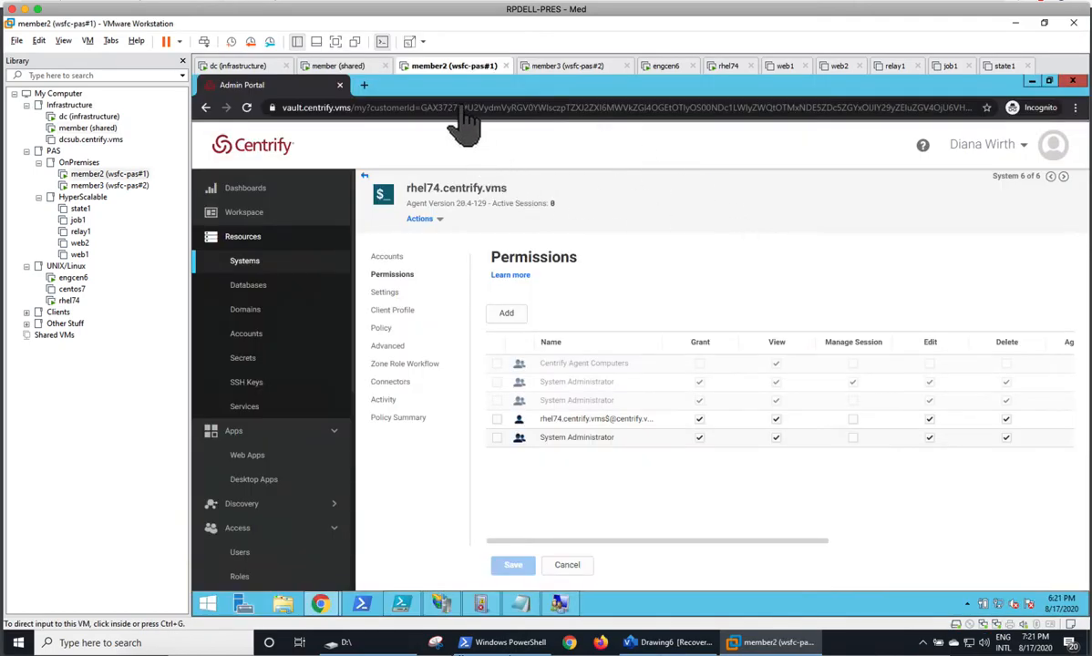
pyautogui.click(364, 85)
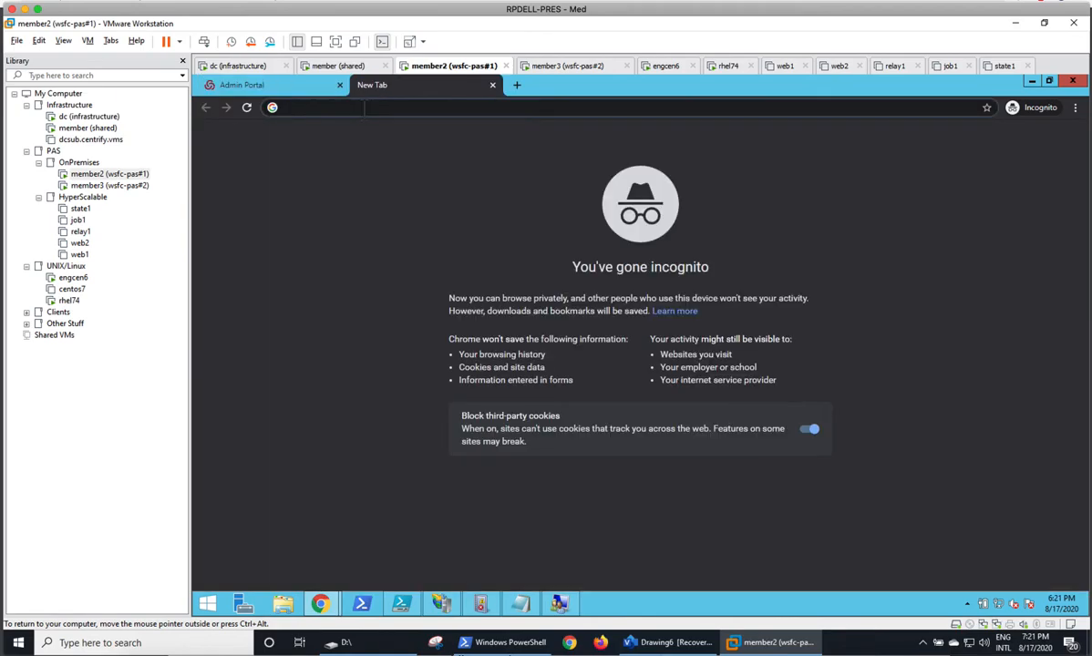
pyautogui.write('va')
pyautogui.press('Down')
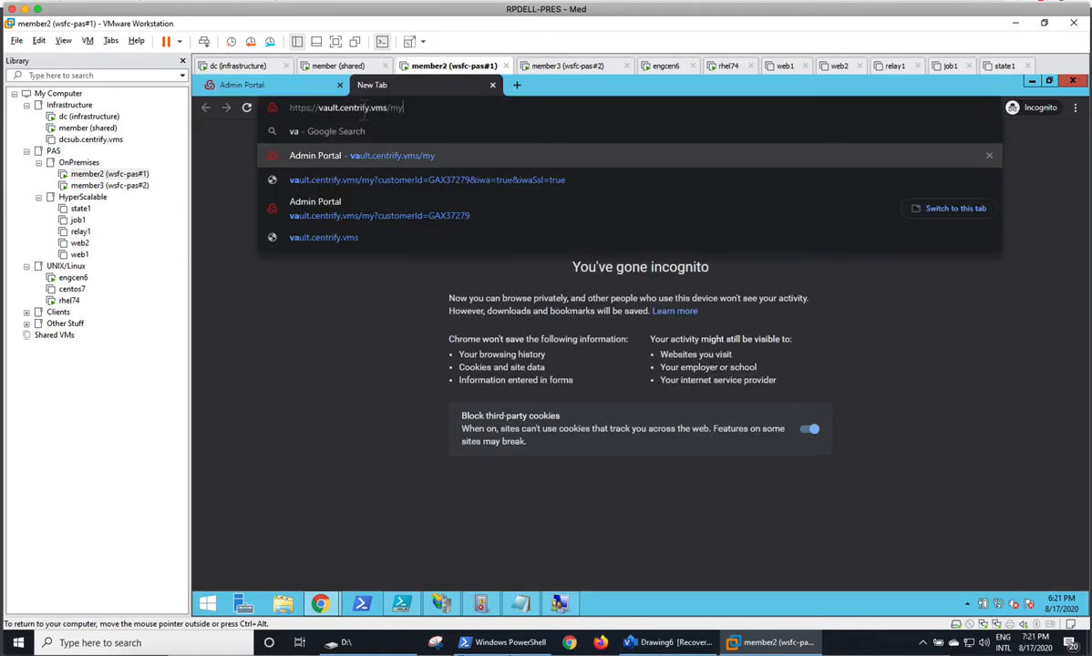
pyautogui.press('BackSpace')
pyautogui.press('BackSpace')
pyautogui.press('BackSpace')
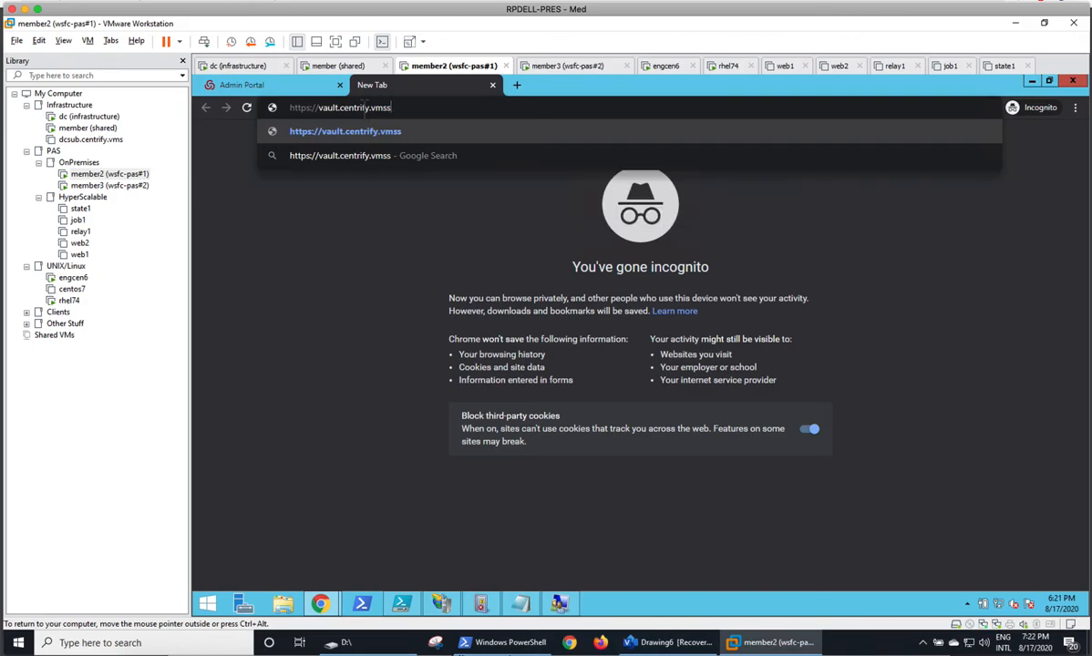
pyautogui.write('/securit')
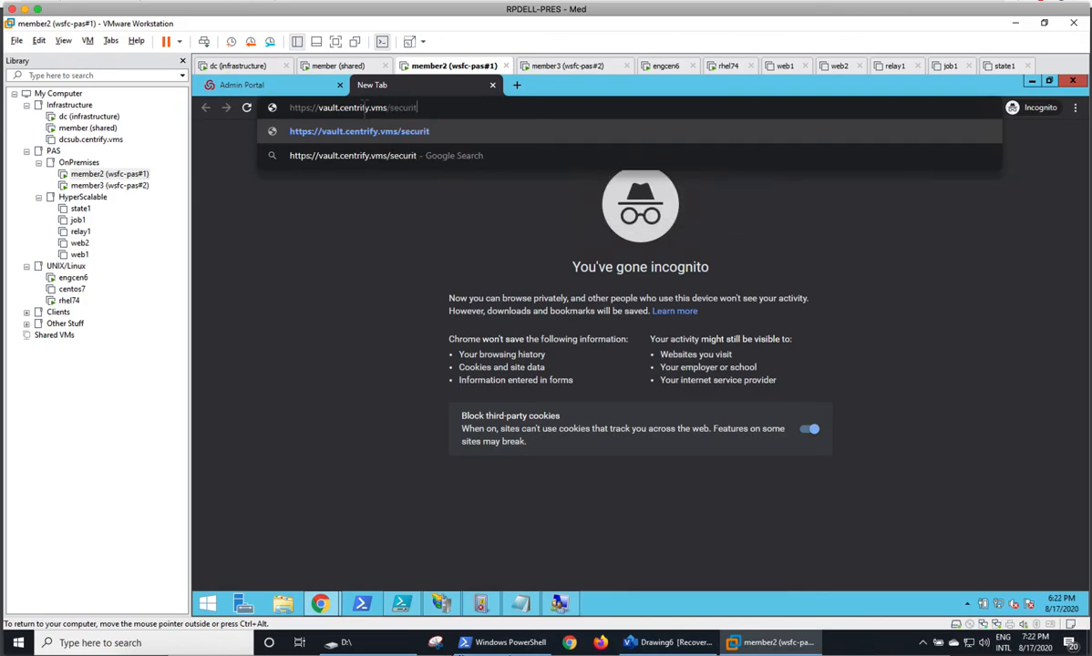
pyautogui.write('y/whoami')
pyautogui.press('Return')
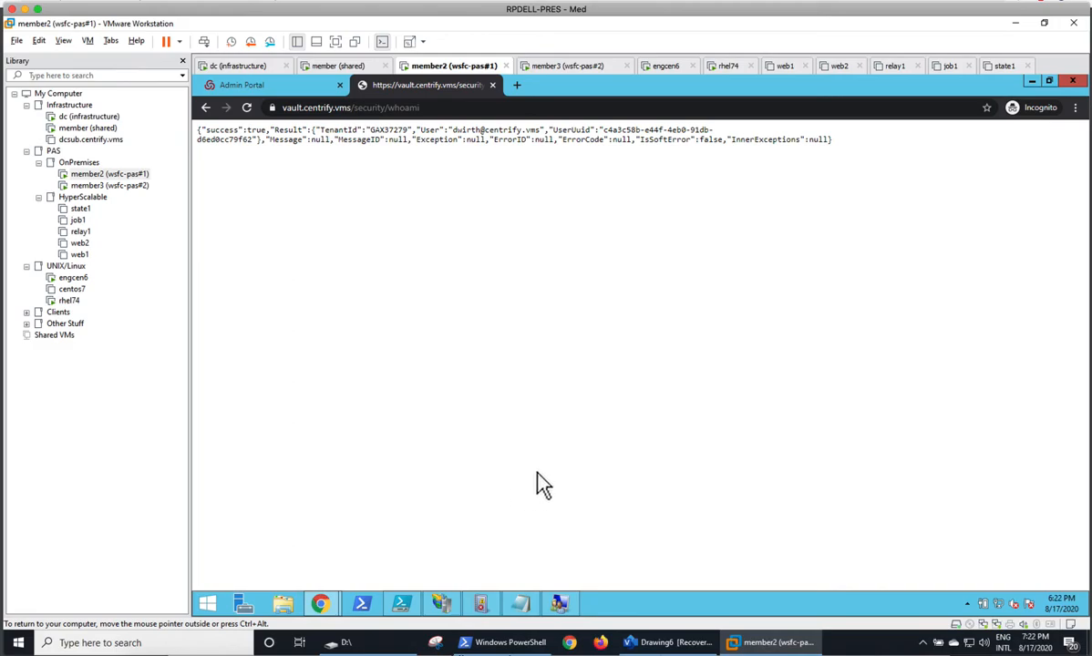
pyautogui.click(345, 66)
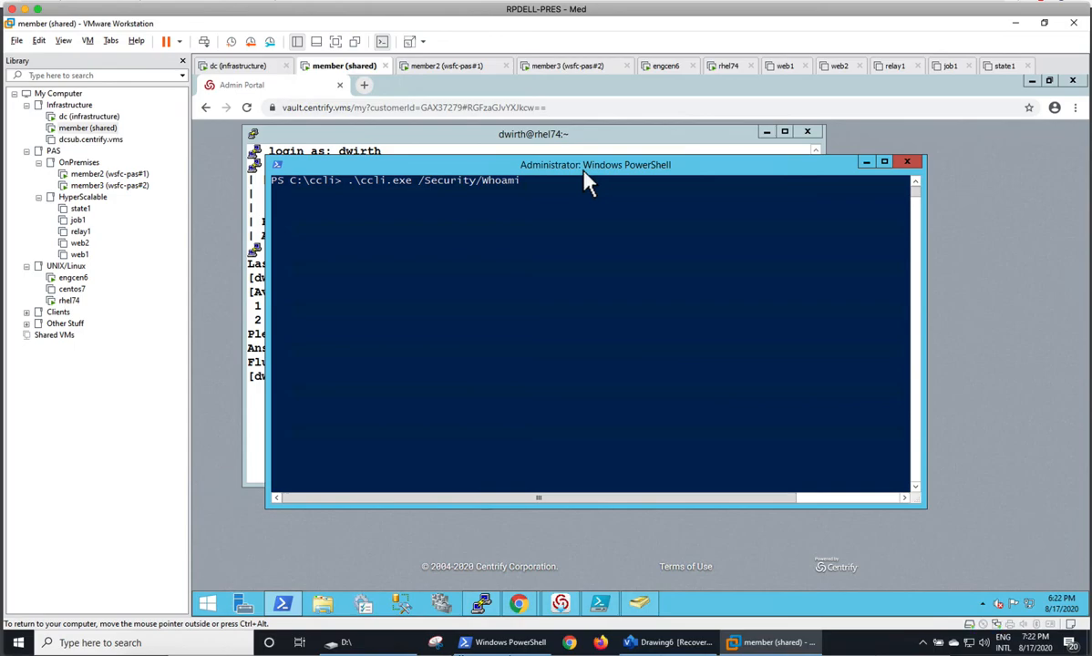
pyautogui.press('Return')
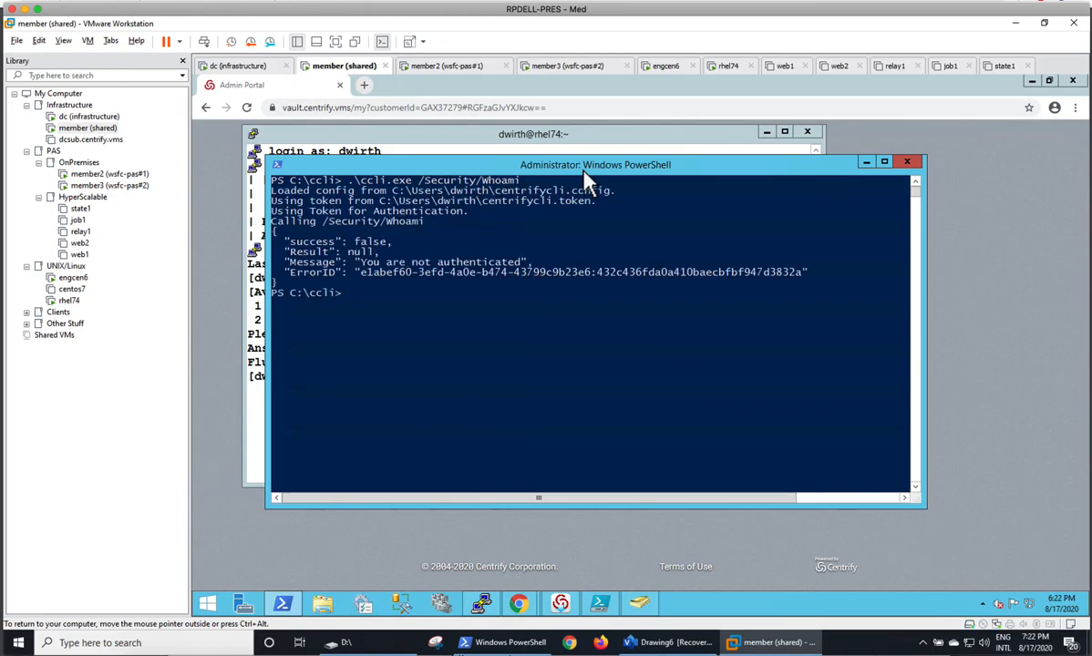
pyautogui.press('Up')
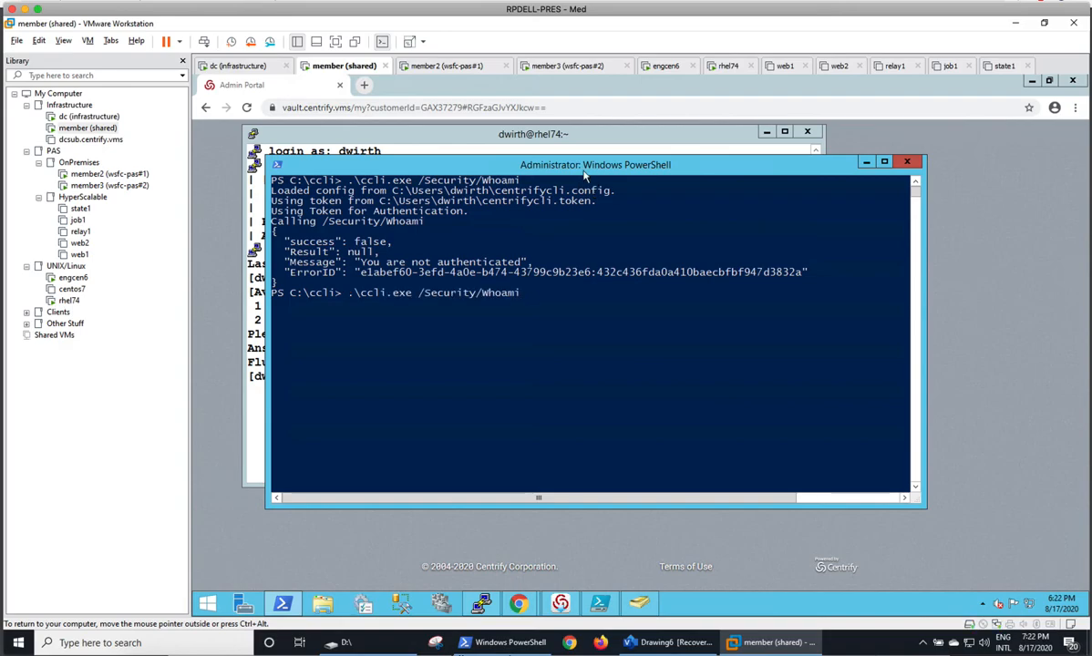
pyautogui.write('-url https://vaul')
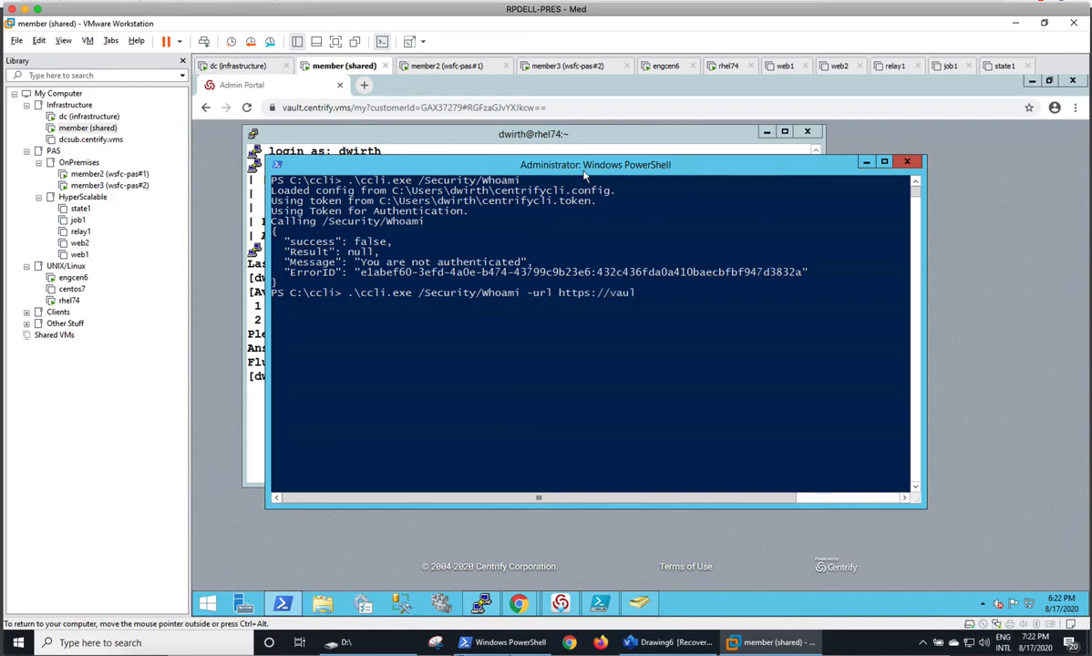
pyautogui.write('t.centrify.vms -u')
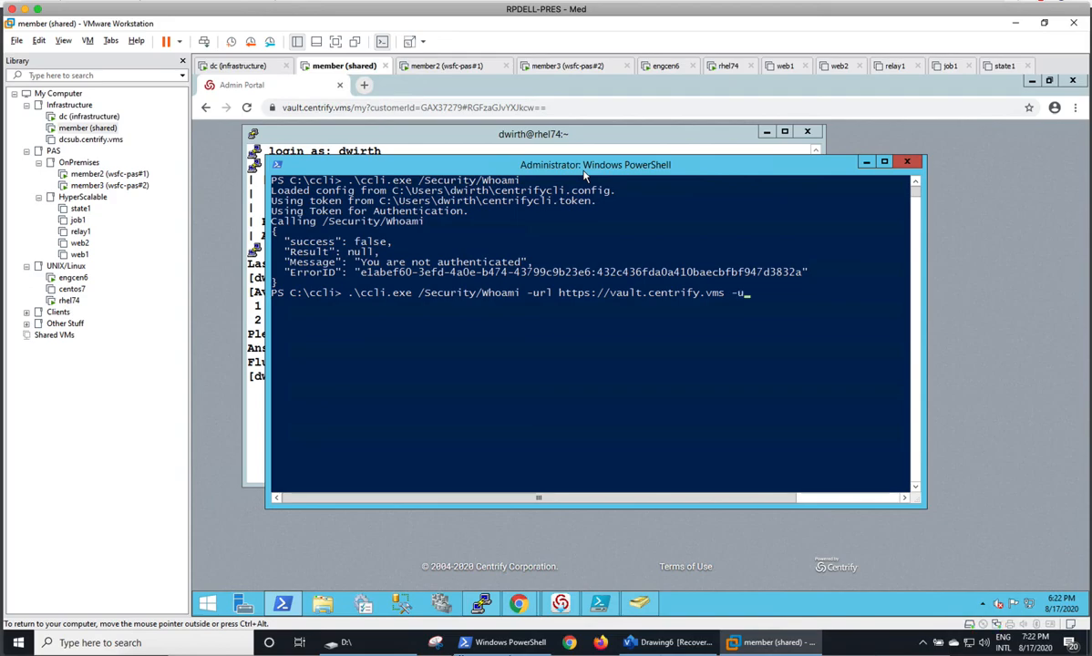
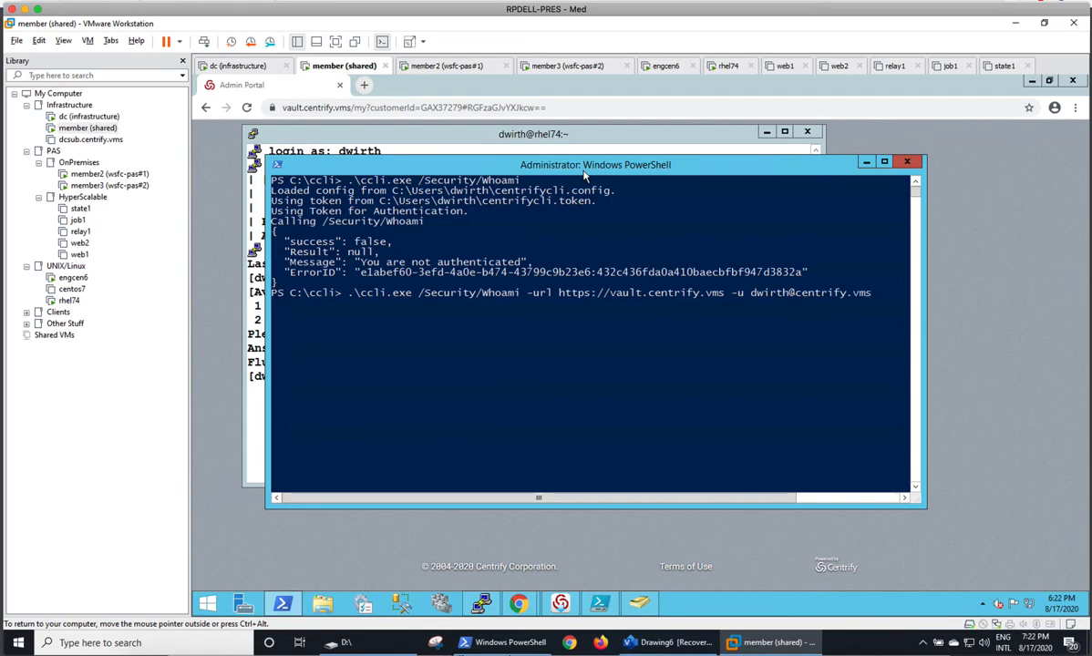
pyautogui.press('Return')
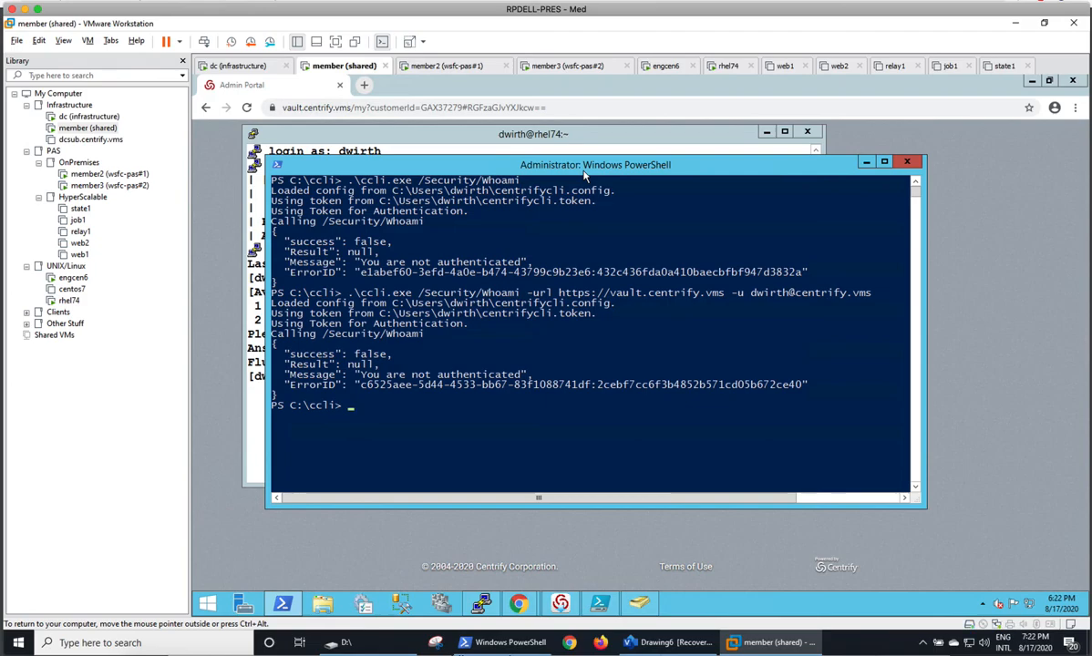
# Request a new authentication token with .\ccli.exe requesttoken, entering the account password.
pyautogui.press('Up')
pyautogui.press('BackSpace')
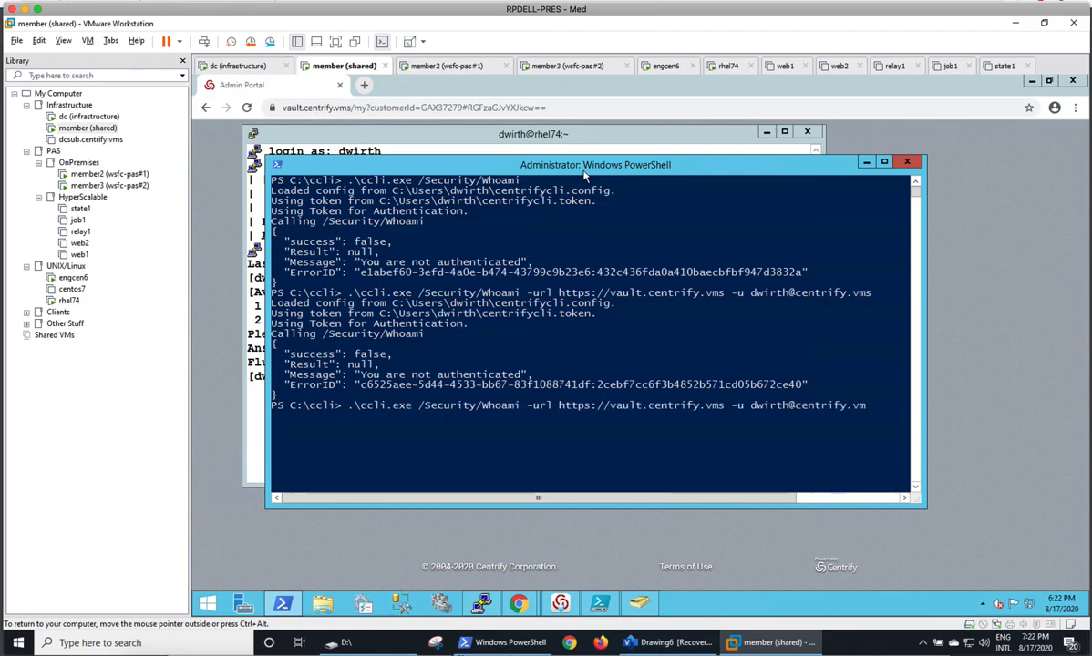
pyautogui.press('Up')
pyautogui.press('BackSpace')
pyautogui.press('BackSpace')
pyautogui.press('BackSpace')
pyautogui.press('BackSpace')
pyautogui.press('BackSpace')
pyautogui.press('BackSpace')
pyautogui.press('BackSpace')
pyautogui.press('BackSpace')
pyautogui.press('BackSpace')
pyautogui.press('BackSpace')
pyautogui.press('BackSpace')
pyautogui.press('BackSpace')
pyautogui.press('BackSpace')
pyautogui.press('BackSpace')
pyautogui.press('BackSpace')
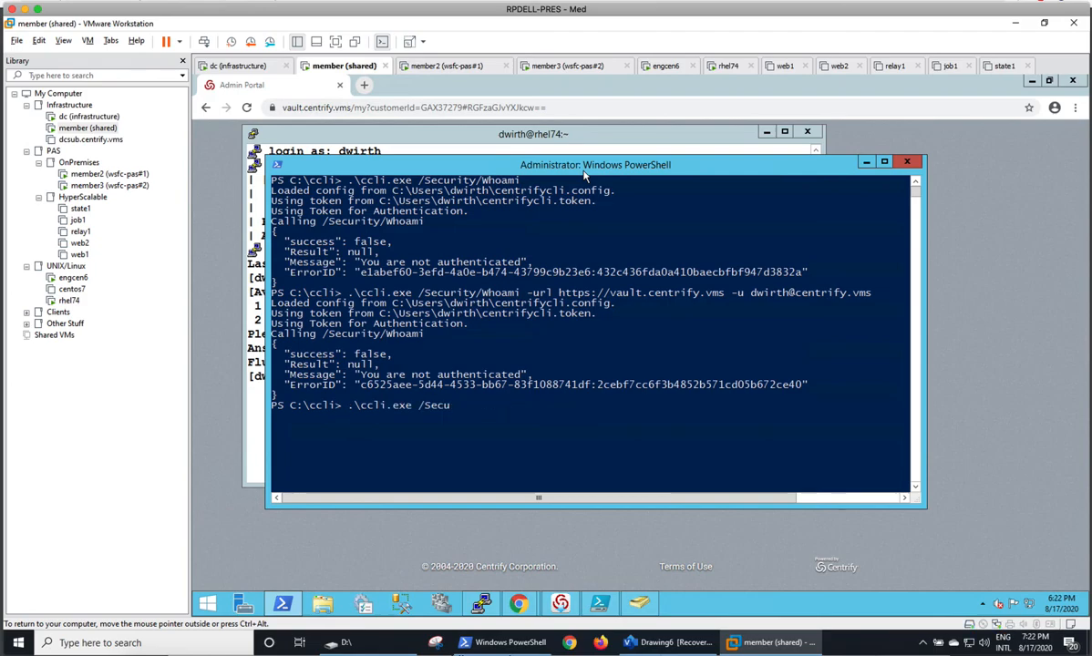
pyautogui.write('requesttoken')
pyautogui.press('Return')
pyautogui.write('*****')
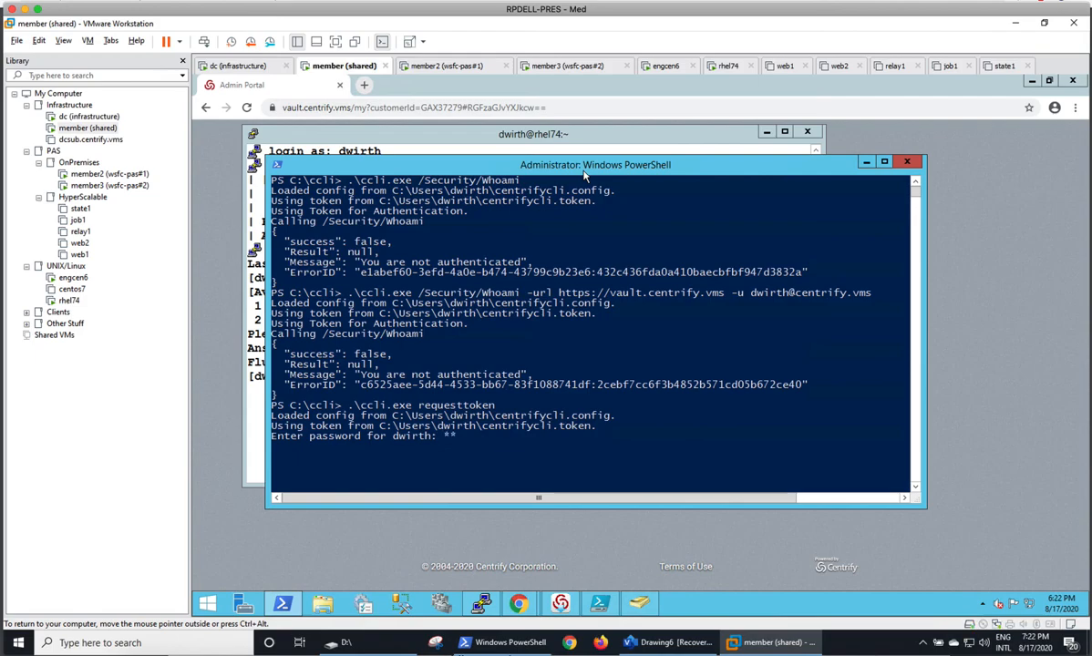
pyautogui.write('**')
pyautogui.press('Return')
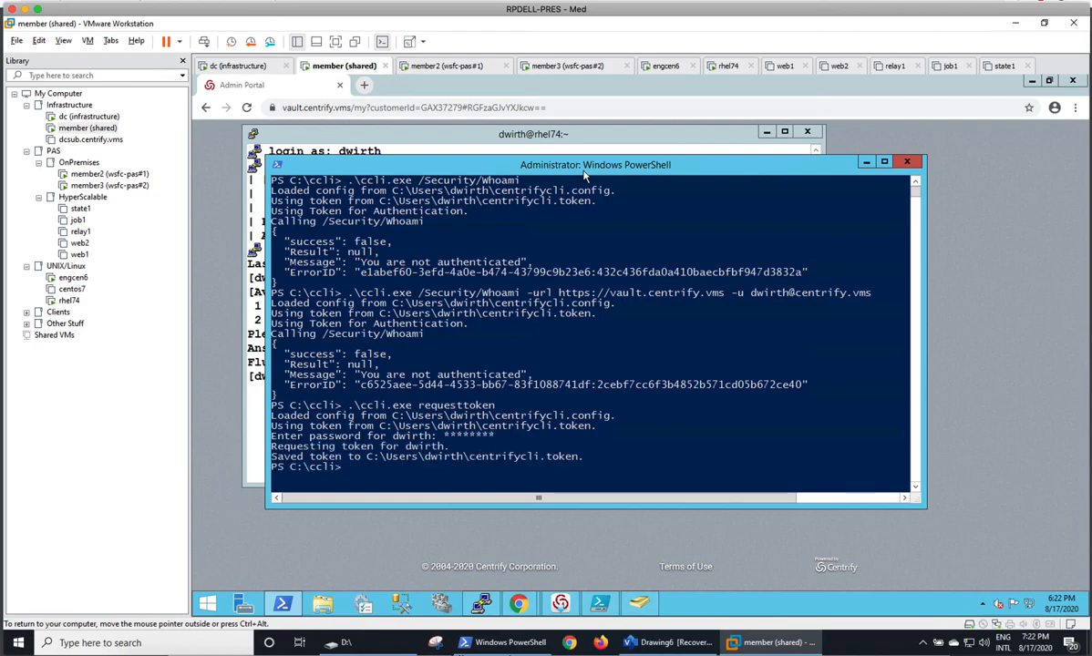
# Rerun the ccli.exe /Security/Whoami command that includes the vault URL and the AD user's account name.
pyautogui.press('Up')
pyautogui.press('Up')
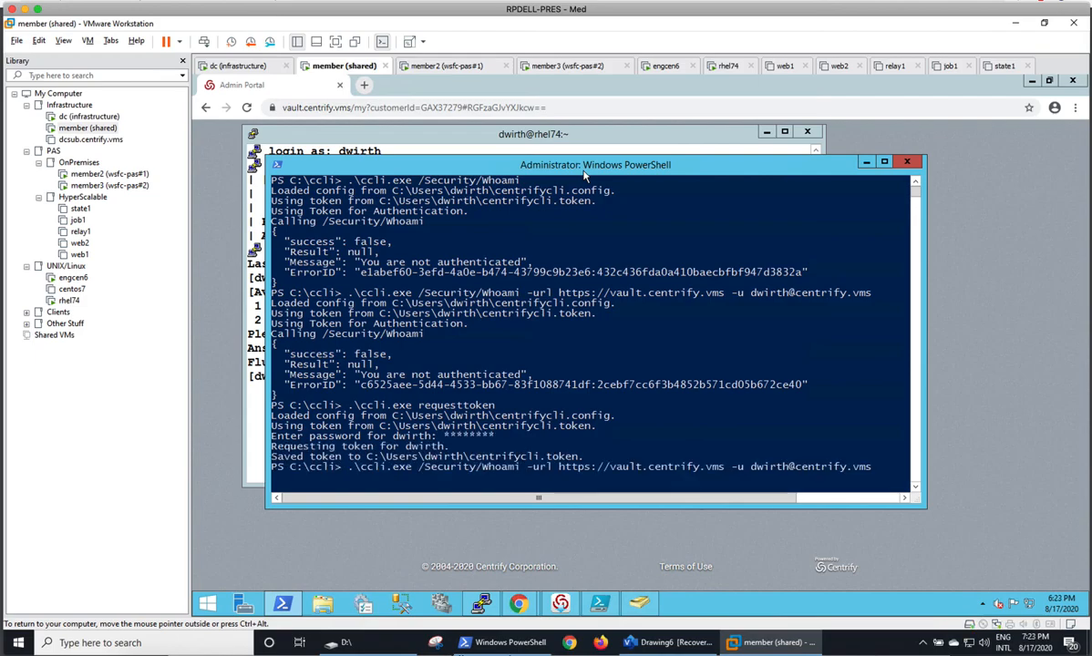
pyautogui.press('Return')
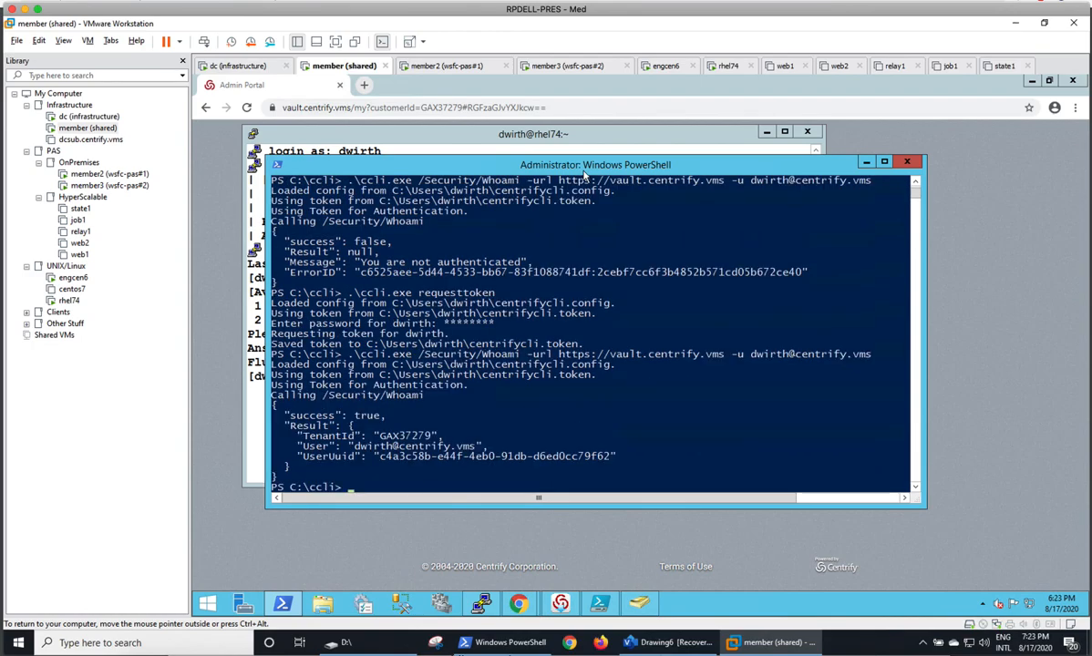